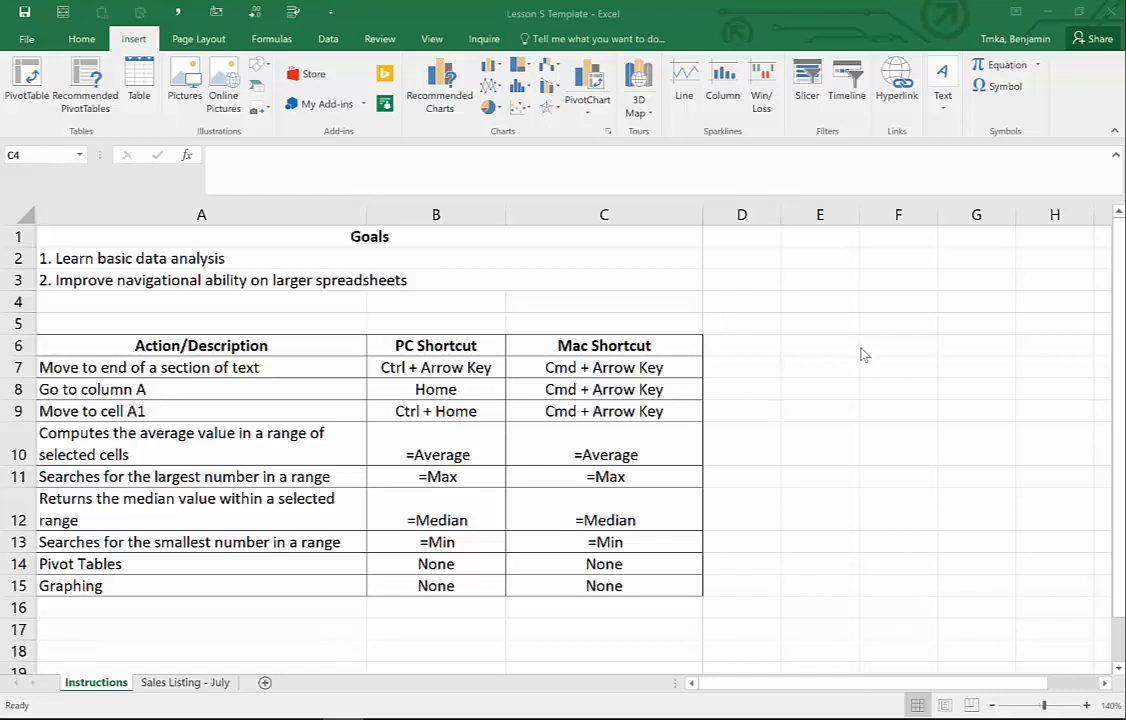
- Read down the Instructions sheet's goals and shortcut descriptions, then move to the Sales Listing - July sheet
{"action": "left_click", "coordinate": [652, 258]}
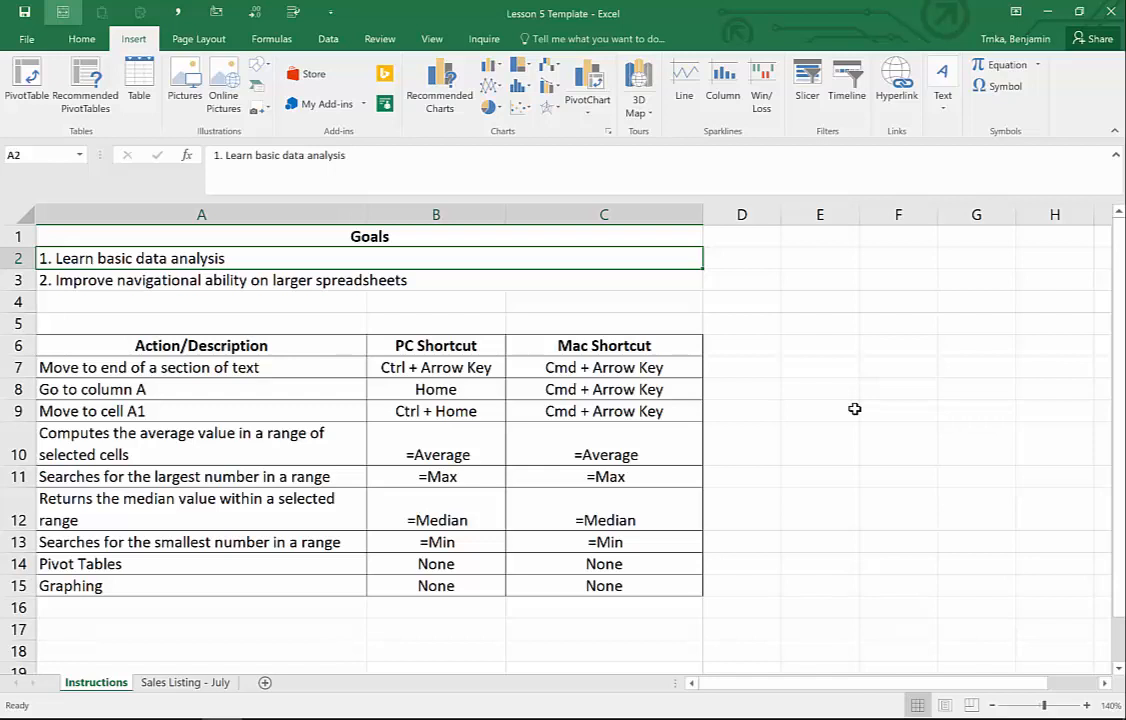
{"action": "key", "text": "Down"}
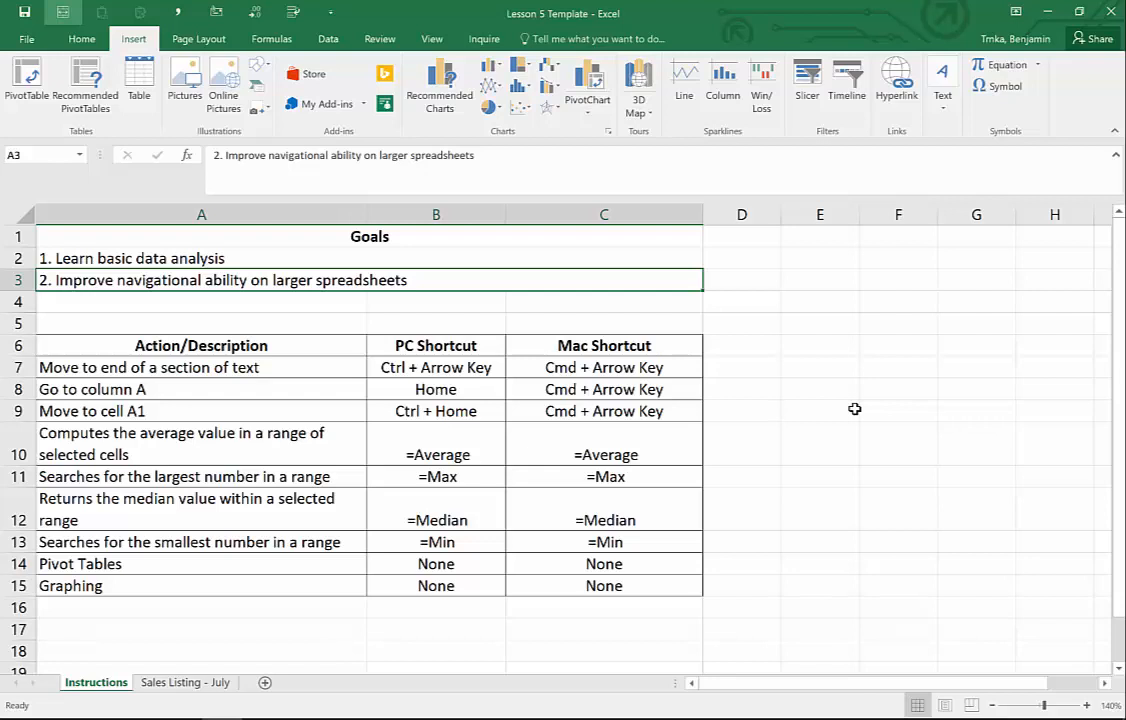
{"action": "key", "text": "Down"}
{"action": "key", "text": "Down"}
{"action": "key", "text": "Down"}
{"action": "key", "text": "Down"}
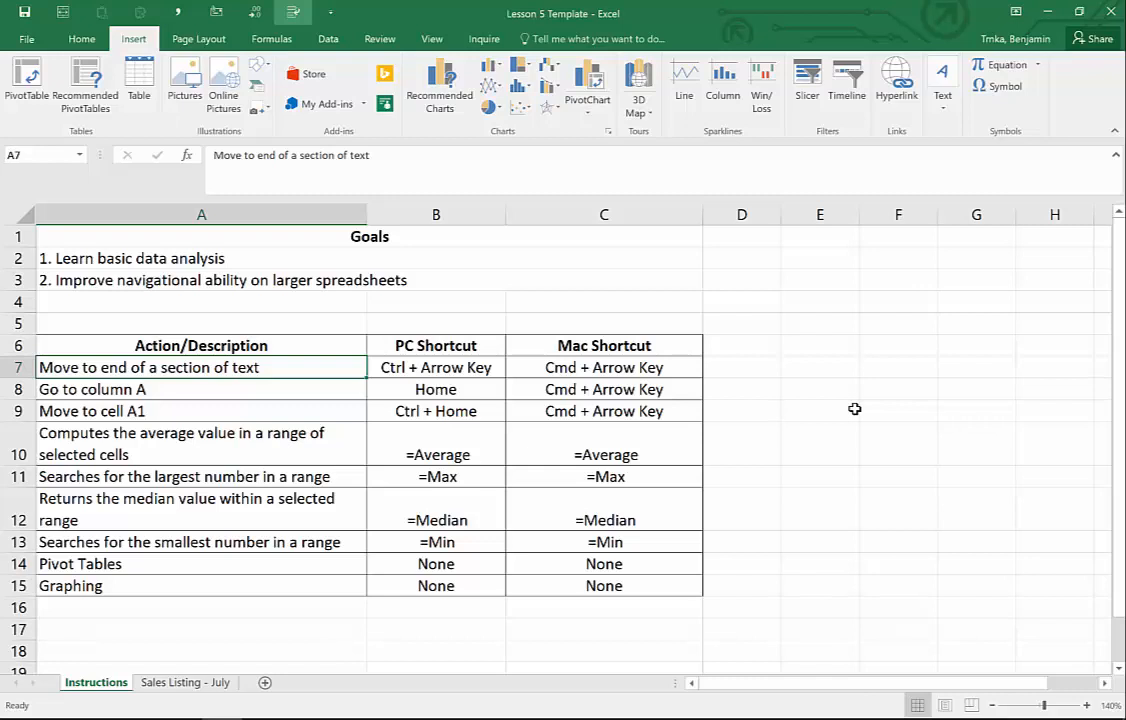
{"action": "key", "text": "Down"}
{"action": "key", "text": "Down"}
{"action": "key", "text": "Down"}
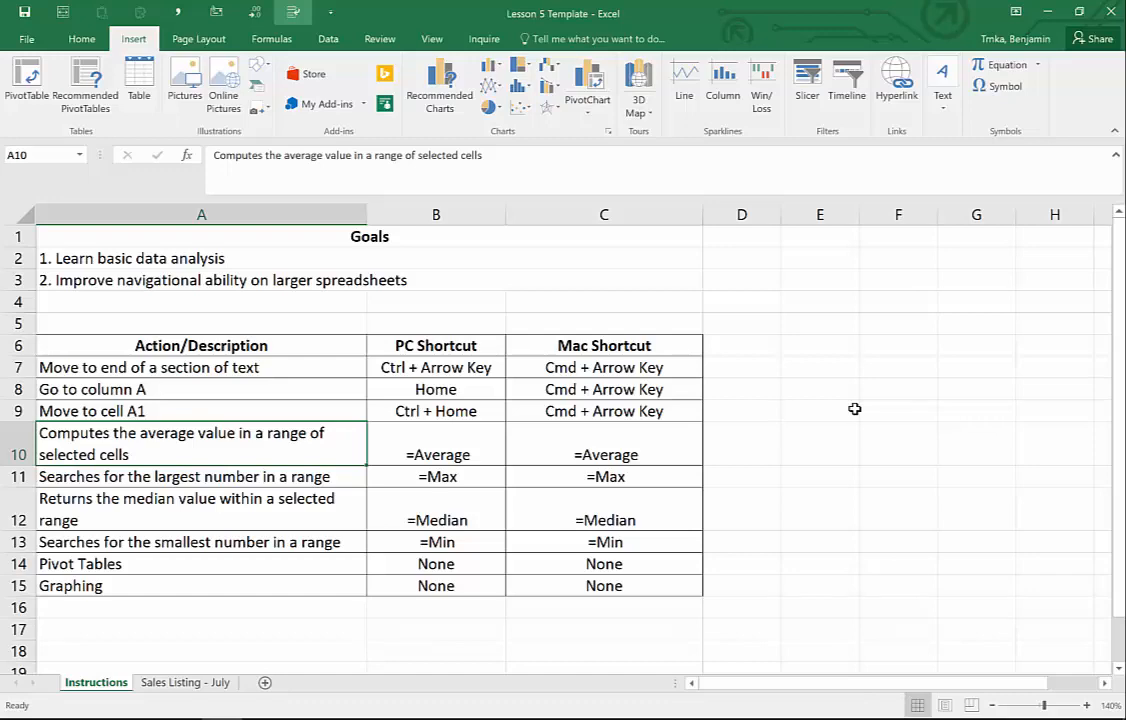
{"action": "key", "text": "ctrl+Page_Down"}
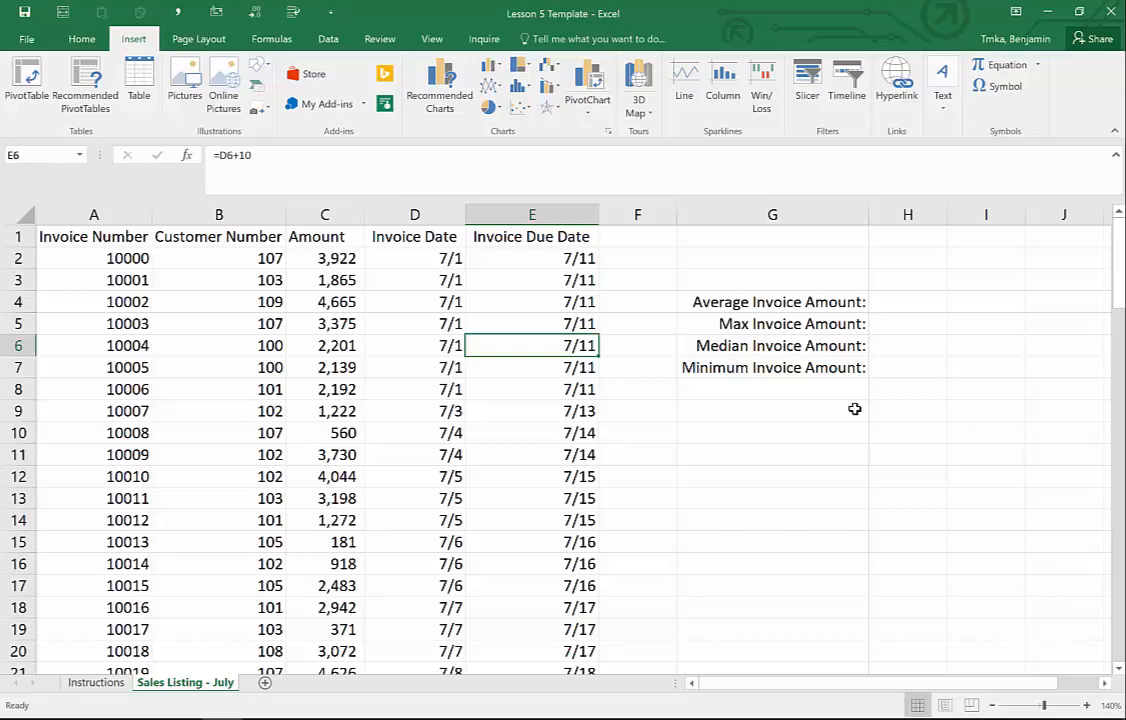
- Jump between the first and last rows and columns of the invoice data
{"action": "key", "text": "ctrl+Down"}
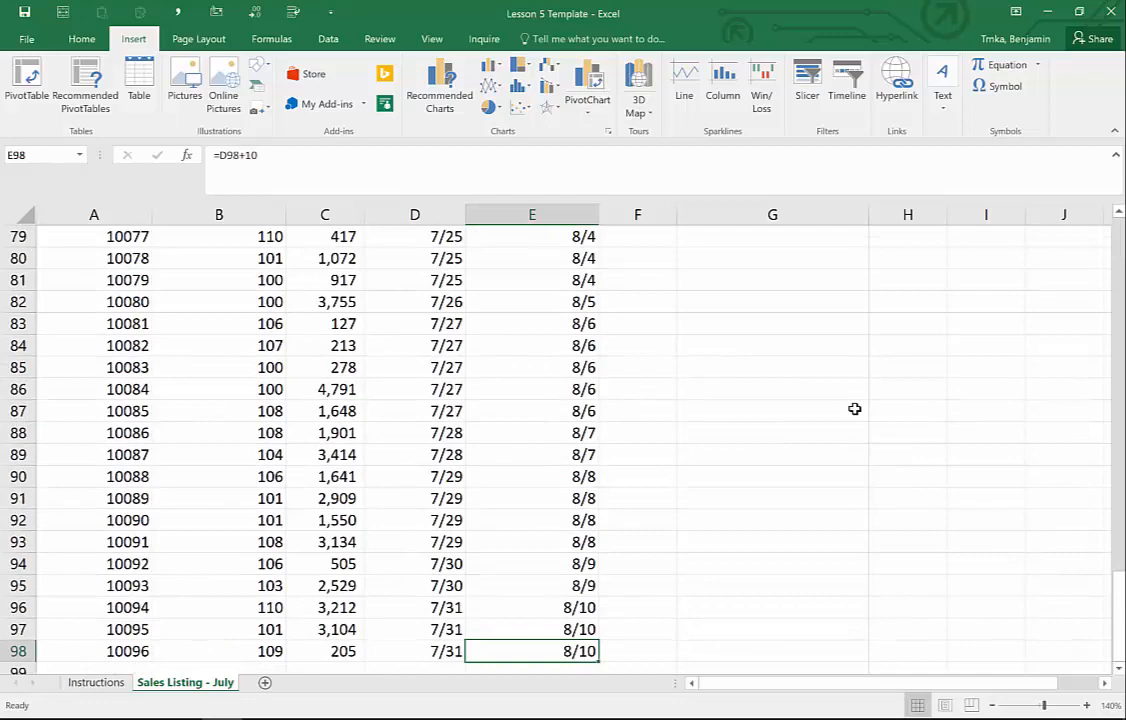
{"action": "key", "text": "ctrl+Up"}
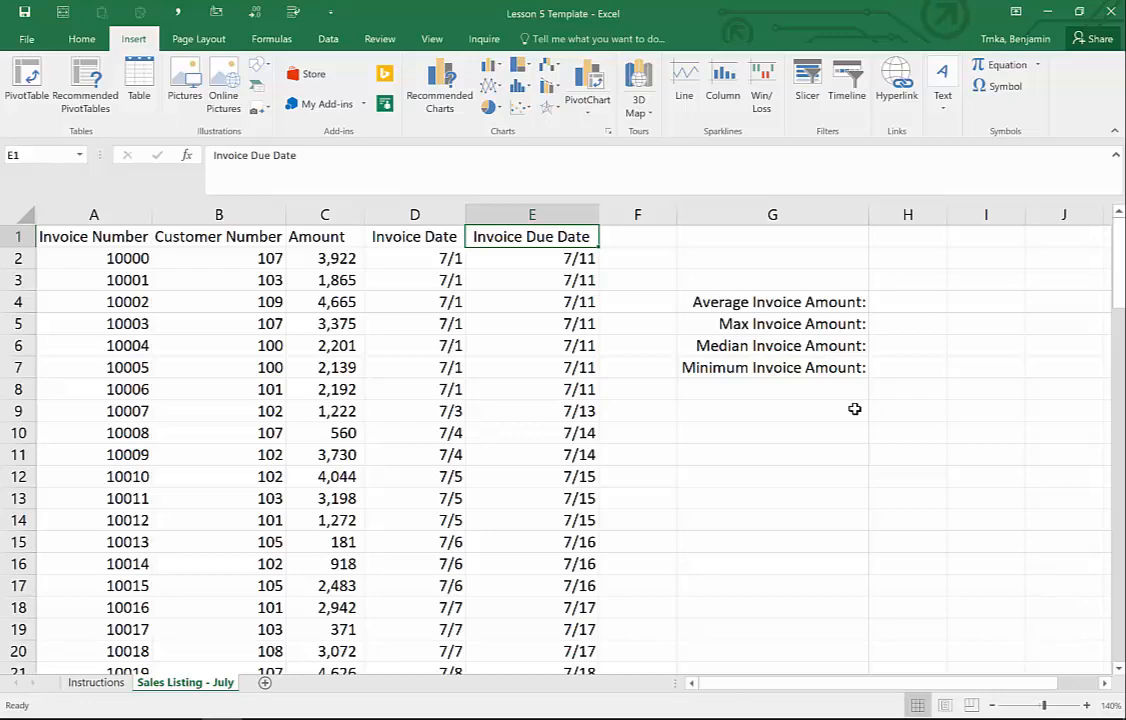
{"action": "key", "text": "ctrl+Left"}
{"action": "key", "text": "ctrl+Right"}
{"action": "key", "text": "ctrl+Down"}
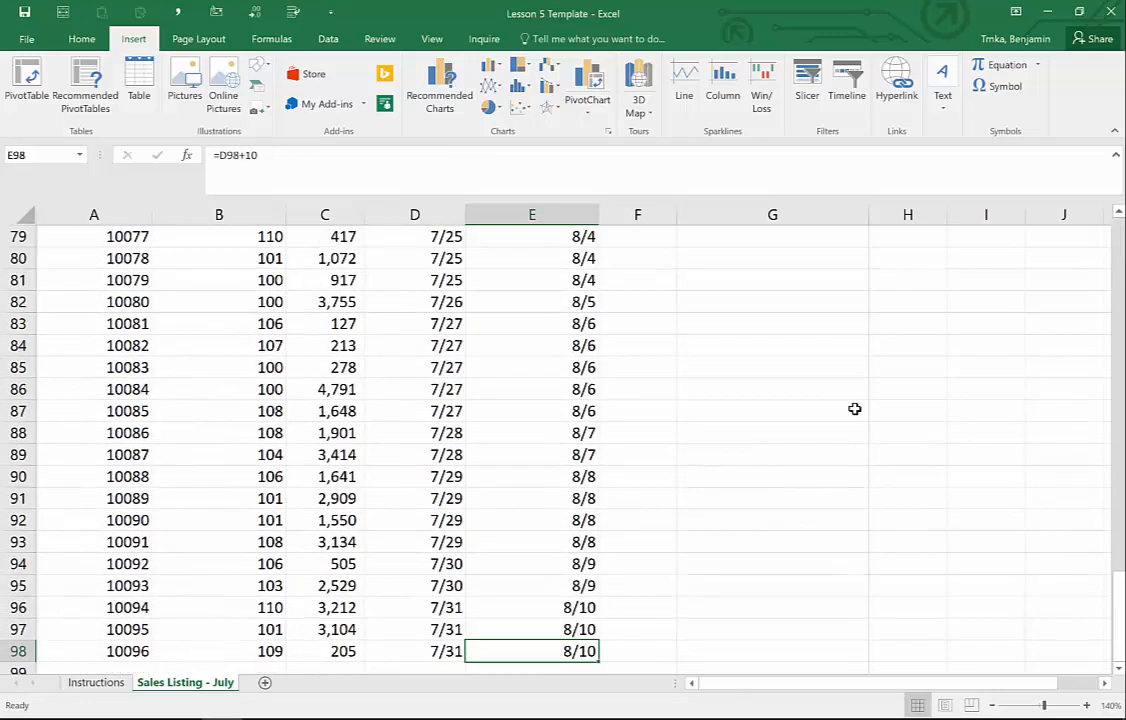
{"action": "key", "text": "ctrl+Left"}
{"action": "key", "text": "ctrl+Up"}
{"action": "key", "text": "ctrl+Right"}
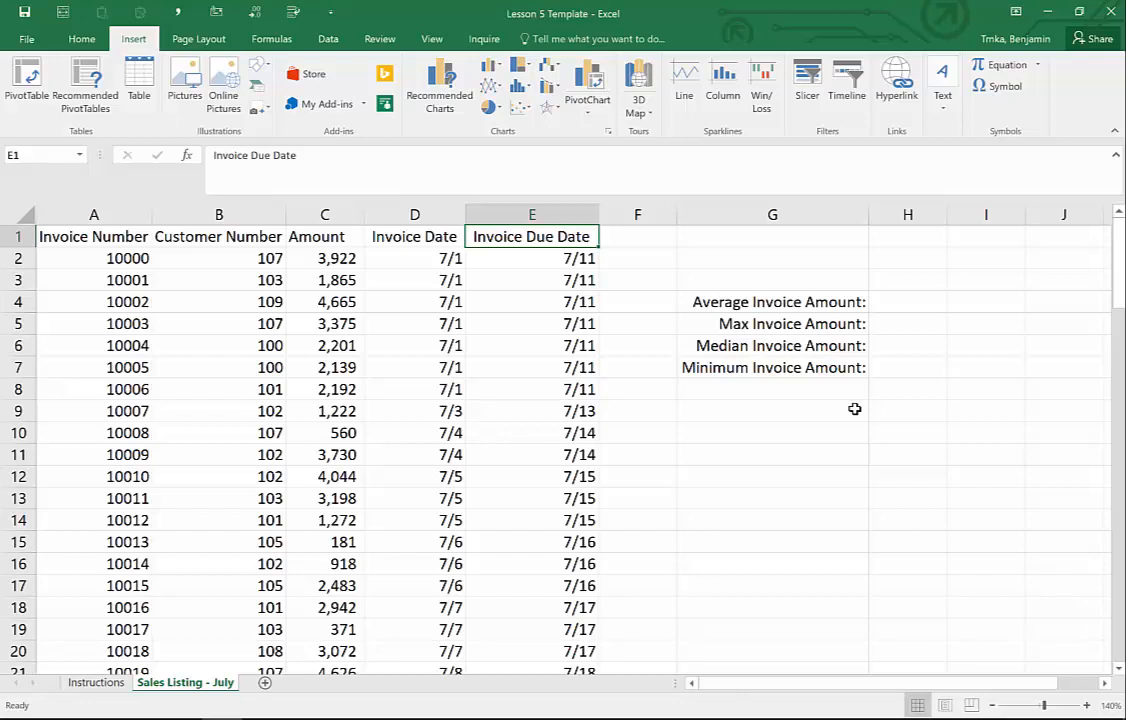
- Return to the Invoice Number header, then jump across the empty sheet to column XFD
{"action": "key", "text": "Down"}
{"action": "key", "text": "Down"}
{"action": "key", "text": "Down"}
{"action": "key", "text": "Down"}
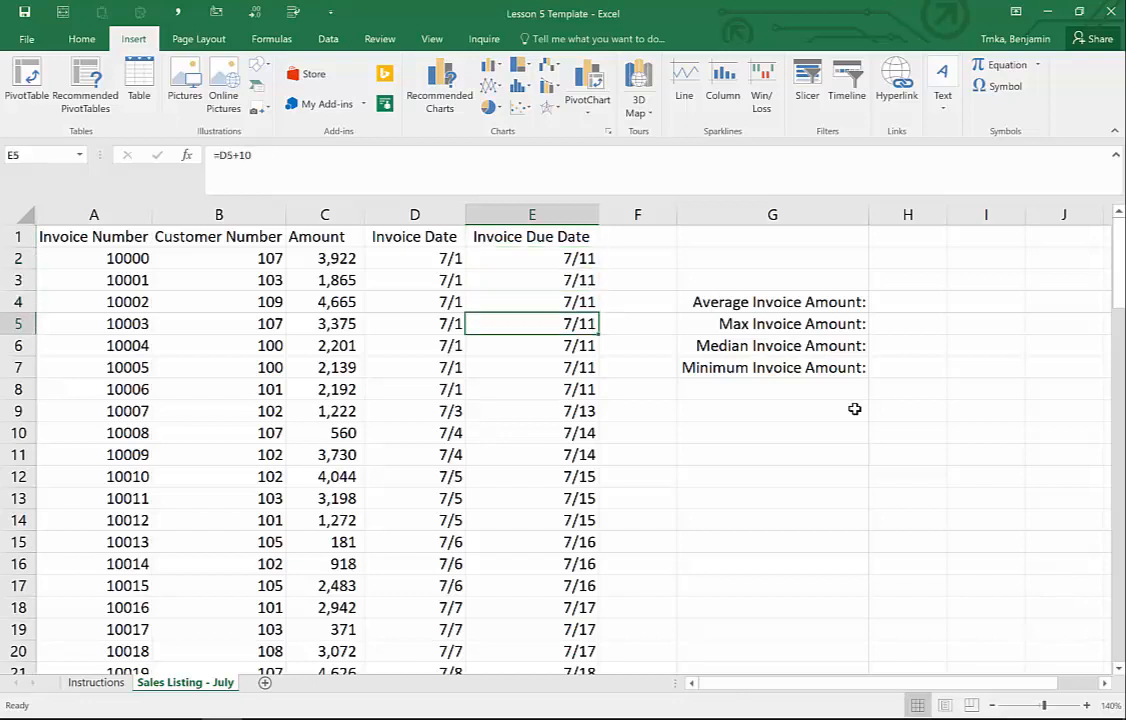
{"action": "key", "text": "Home"}
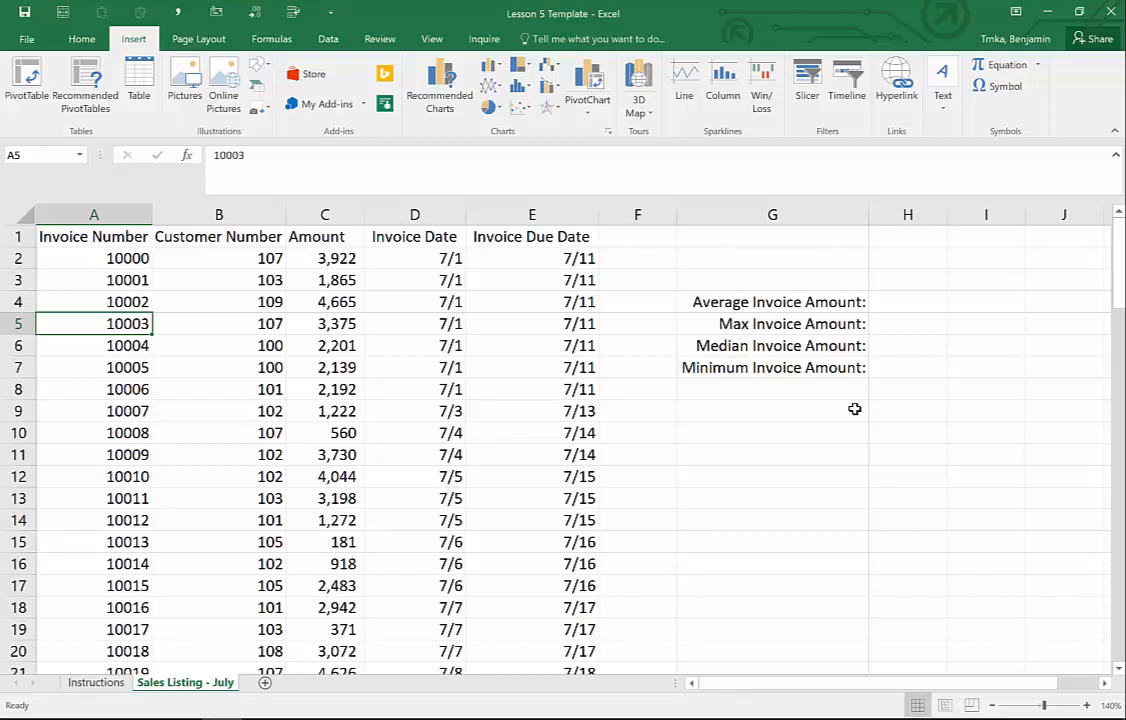
{"action": "key", "text": "ctrl+Home"}
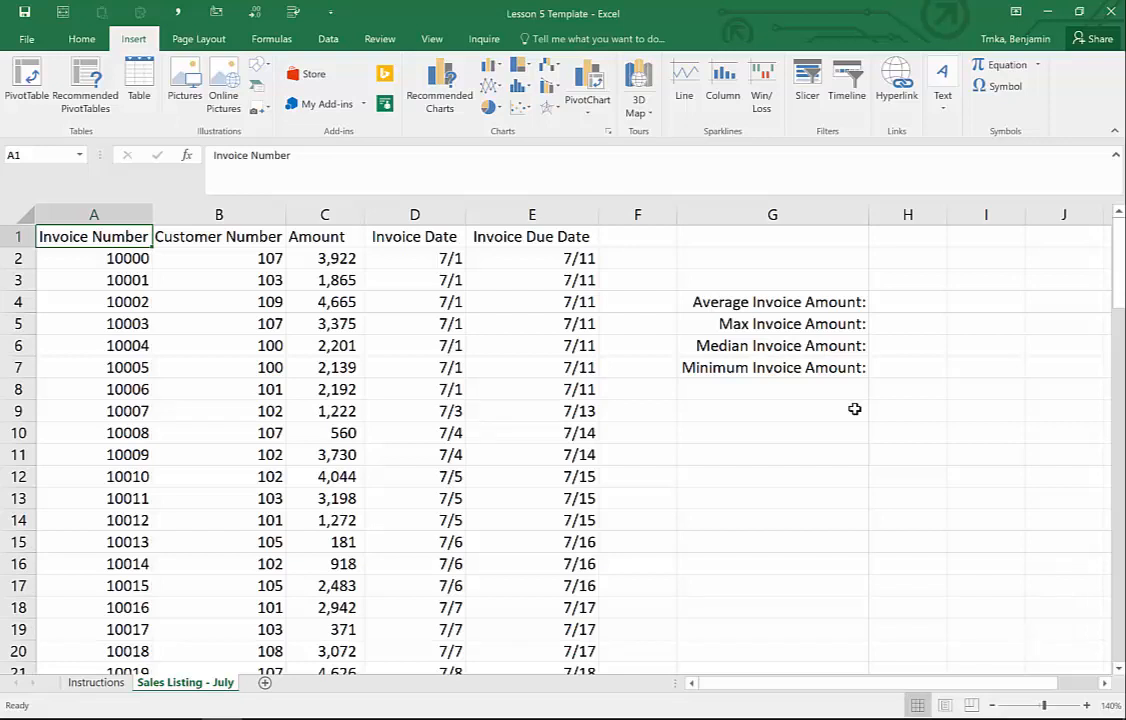
{"action": "key", "text": "ctrl+Right"}
{"action": "key", "text": "ctrl+Right"}
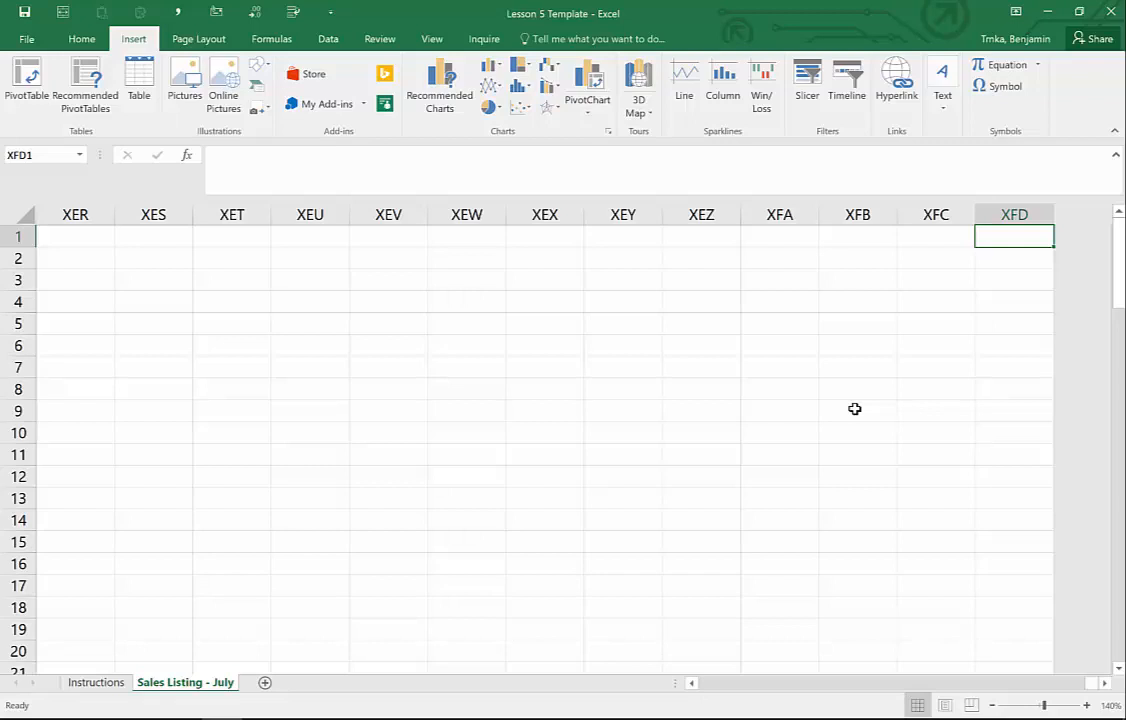
- Scroll back left from column XFD and return to cell A1
{"action": "scroll", "coordinate": [854, 408], "scroll_direction": "left", "scroll_amount": 10}
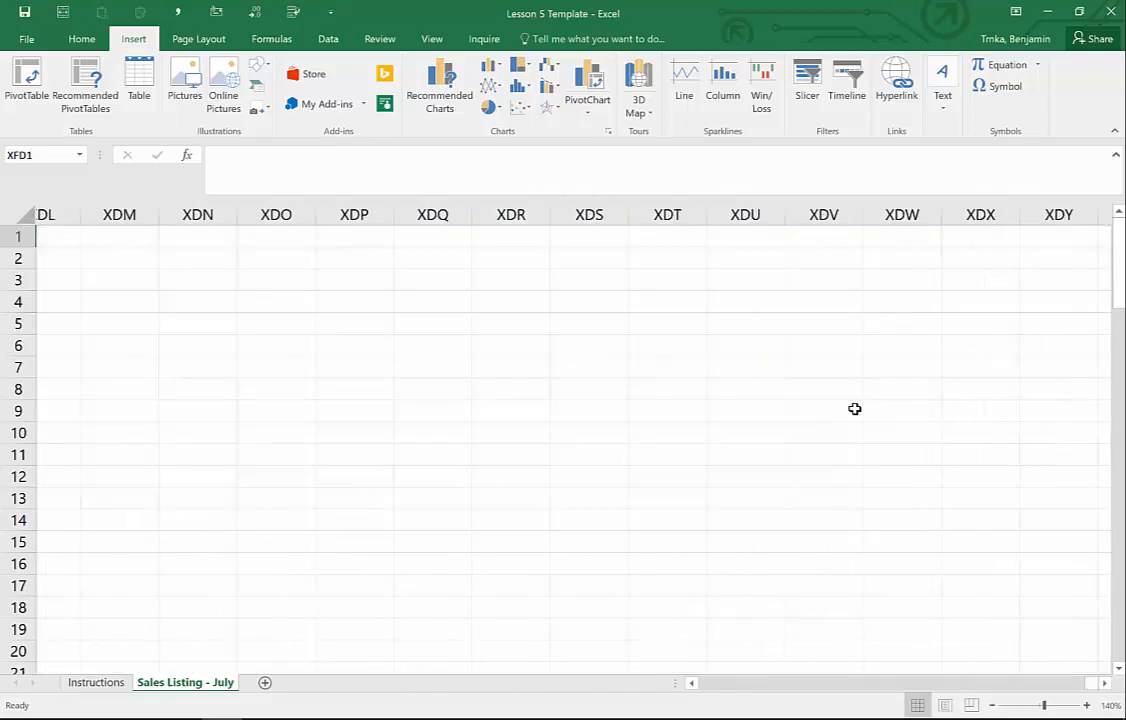
{"action": "scroll", "coordinate": [854, 408], "scroll_direction": "left", "scroll_amount": 20}
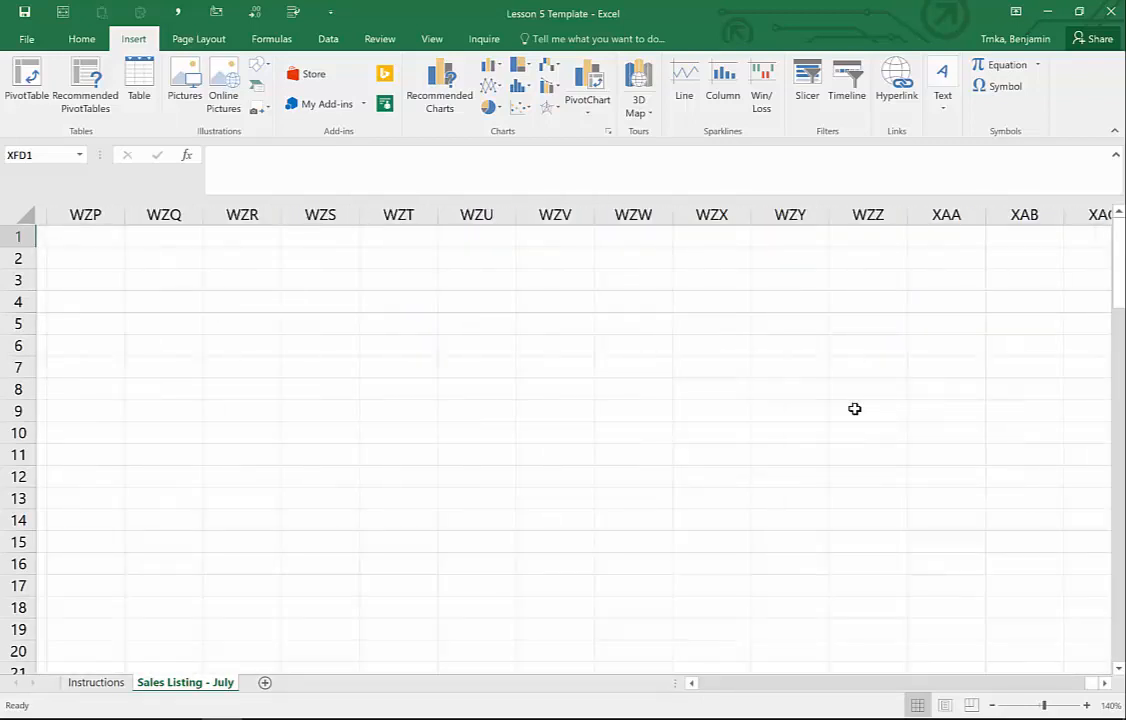
{"action": "scroll", "coordinate": [854, 408], "scroll_direction": "left", "scroll_amount": 6}
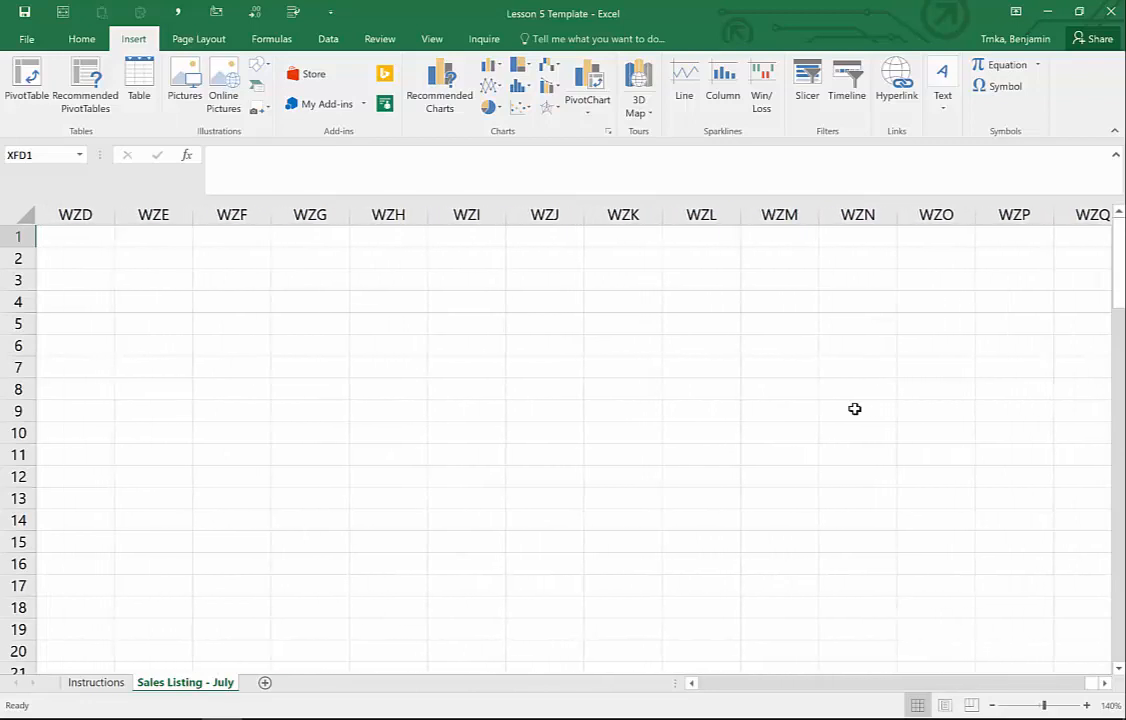
{"action": "key", "text": "ctrl+Home"}
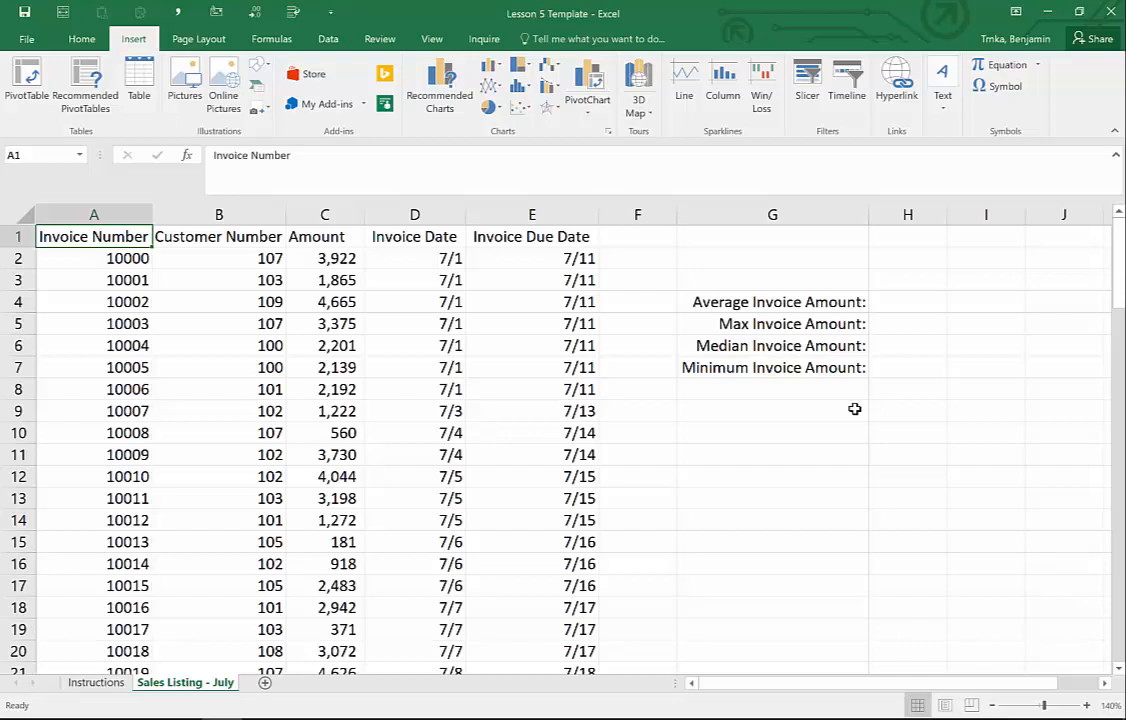
- Select the empty cell H4 beside the Average Invoice Amount label
{"action": "key", "text": "Down"}
{"action": "key", "text": "Down"}
{"action": "key", "text": "Down"}
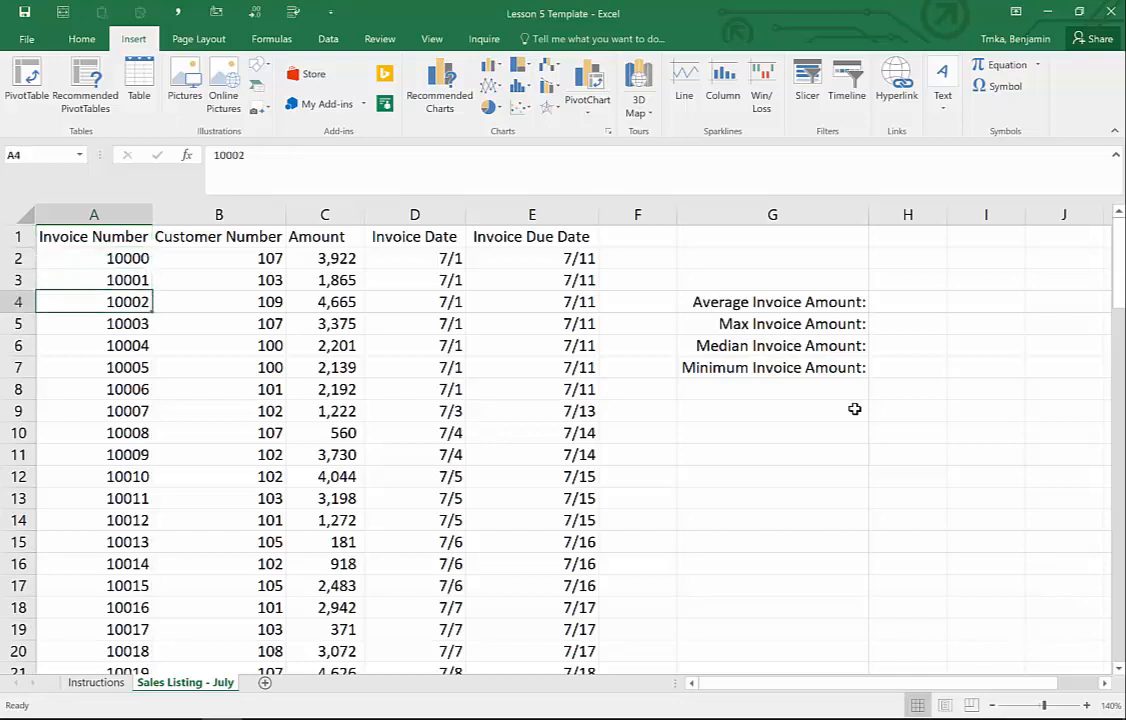
{"action": "key", "text": "Right"}
{"action": "key", "text": "Right"}
{"action": "key", "text": "Right"}
{"action": "key", "text": "Right"}
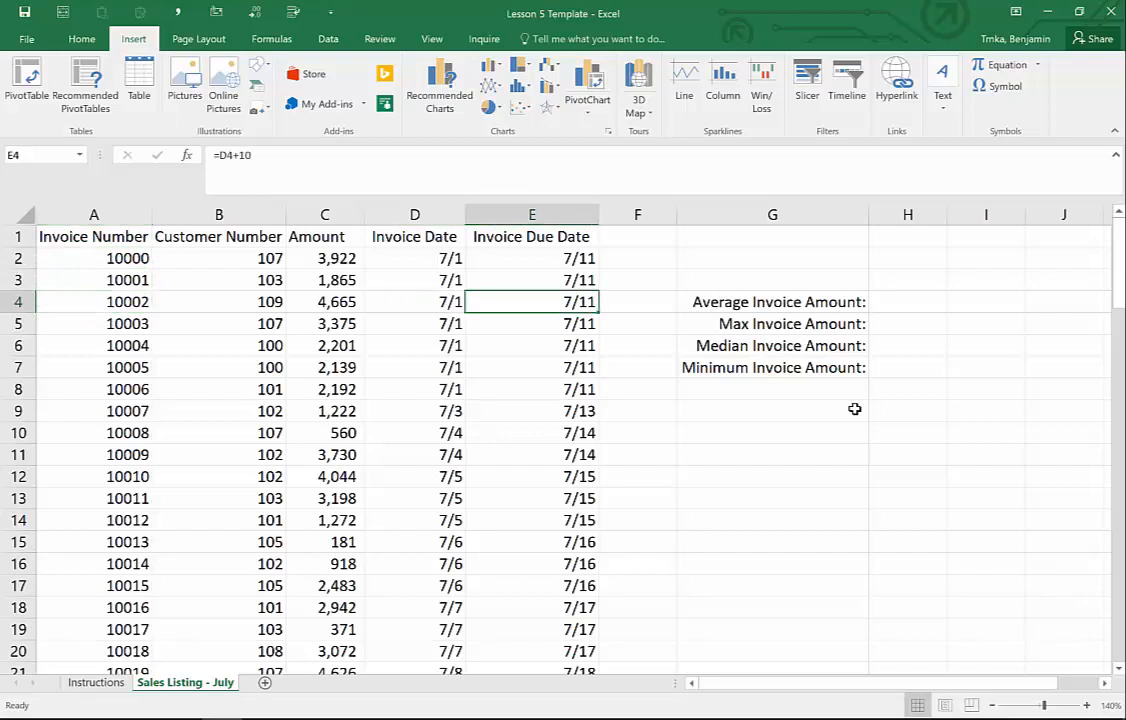
{"action": "key", "text": "Right"}
{"action": "key", "text": "Right"}
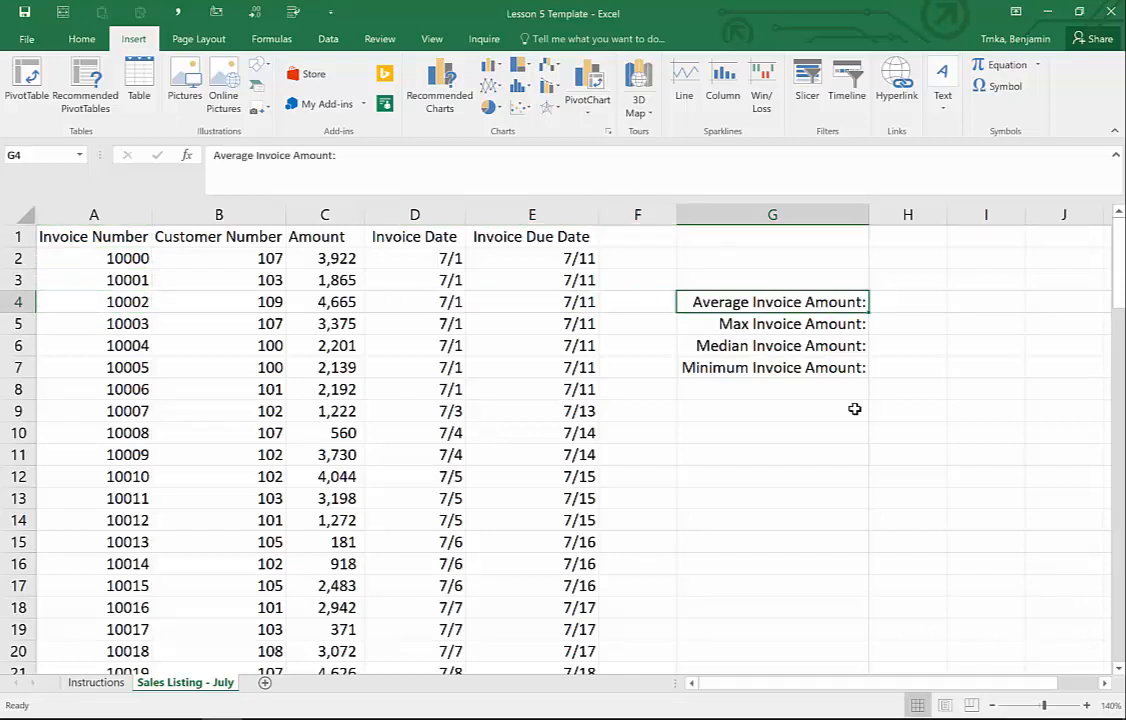
{"action": "key", "text": "Right"}
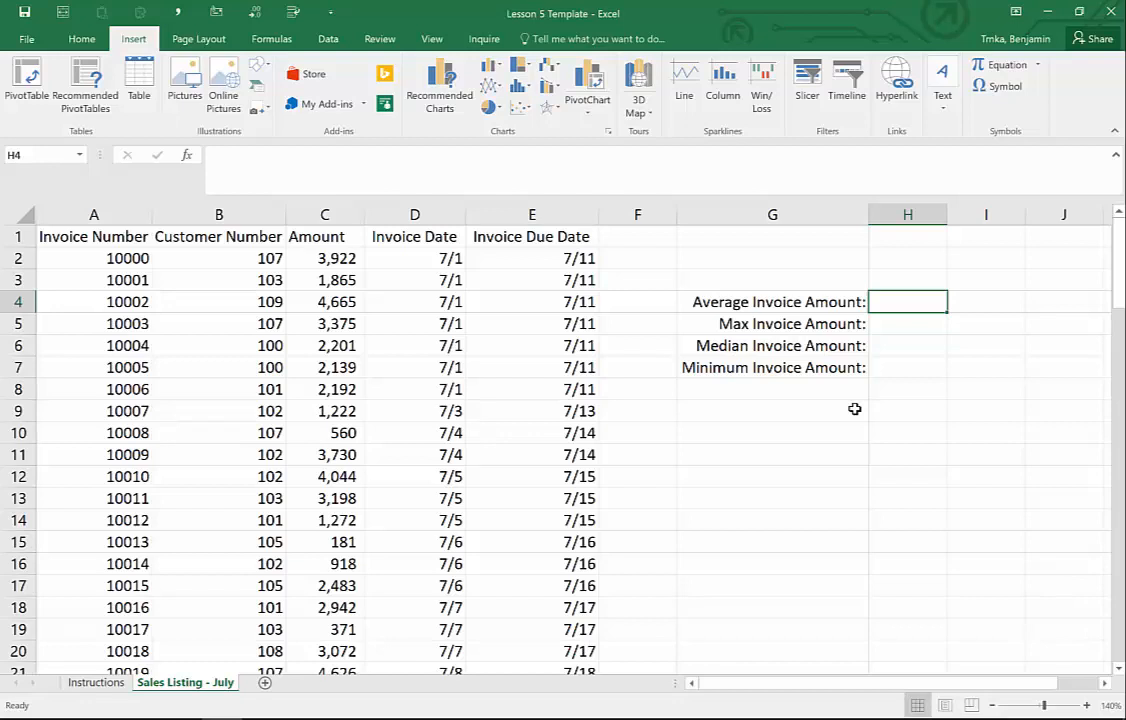
- Start an =AVERAGE( formula in H4 using the function autocomplete
{"action": "type", "text": "="}
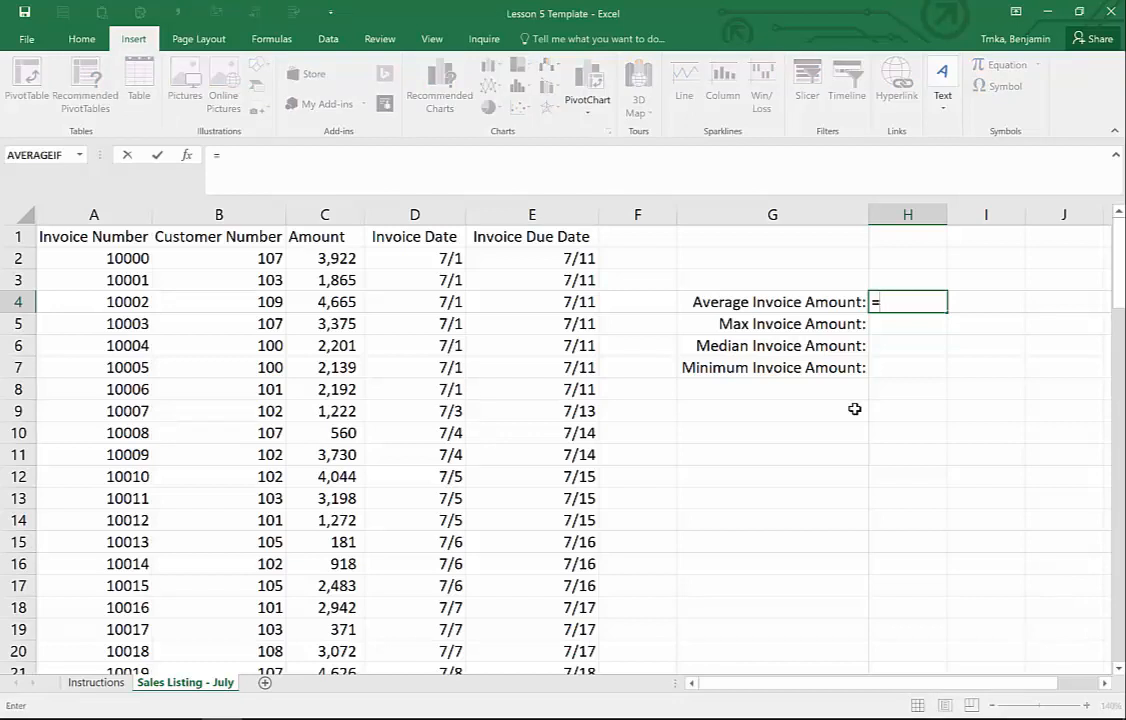
{"action": "type", "text": "a"}
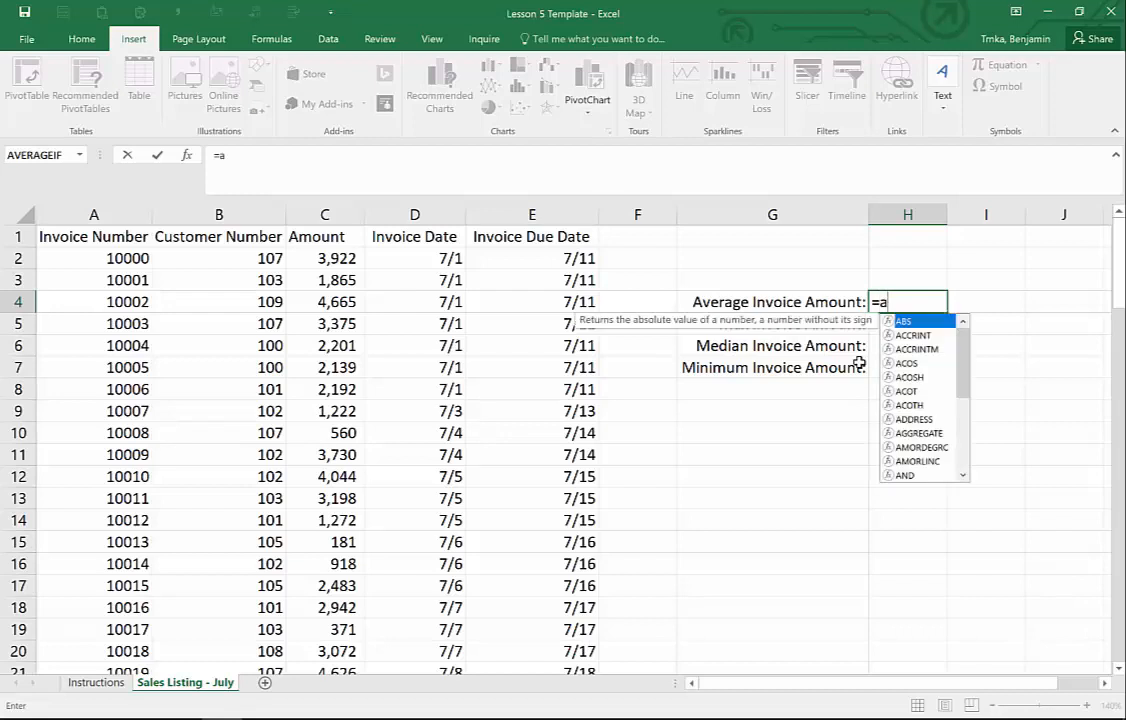
{"action": "type", "text": "v"}
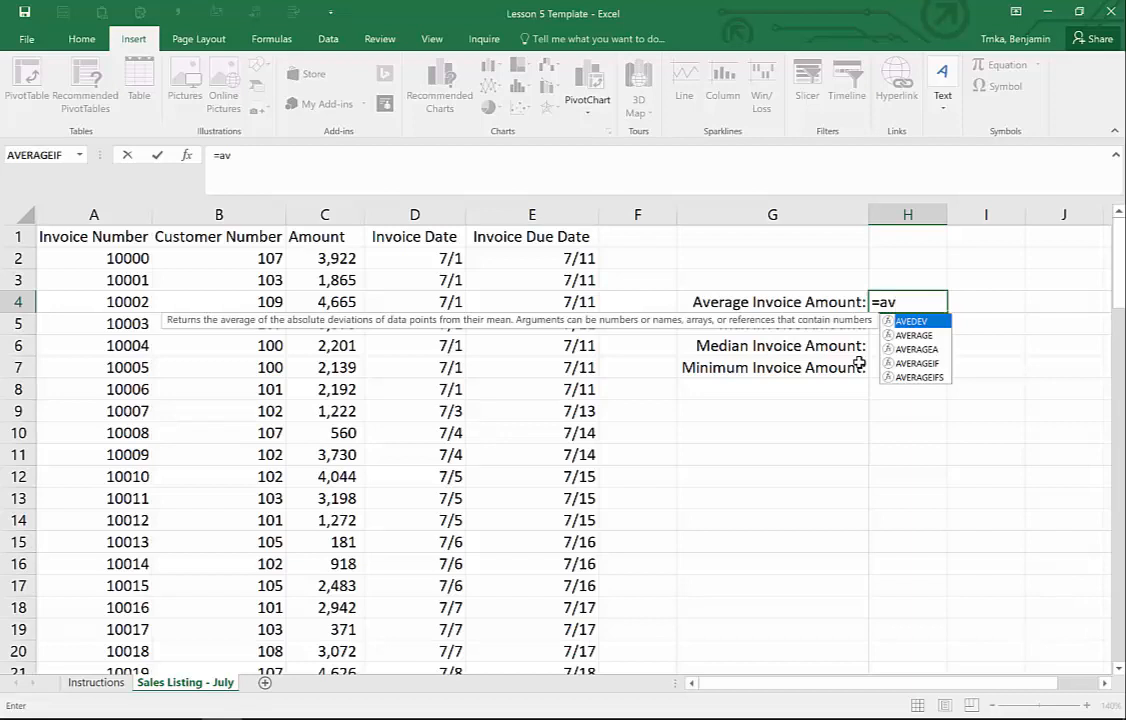
{"action": "type", "text": "erage"}
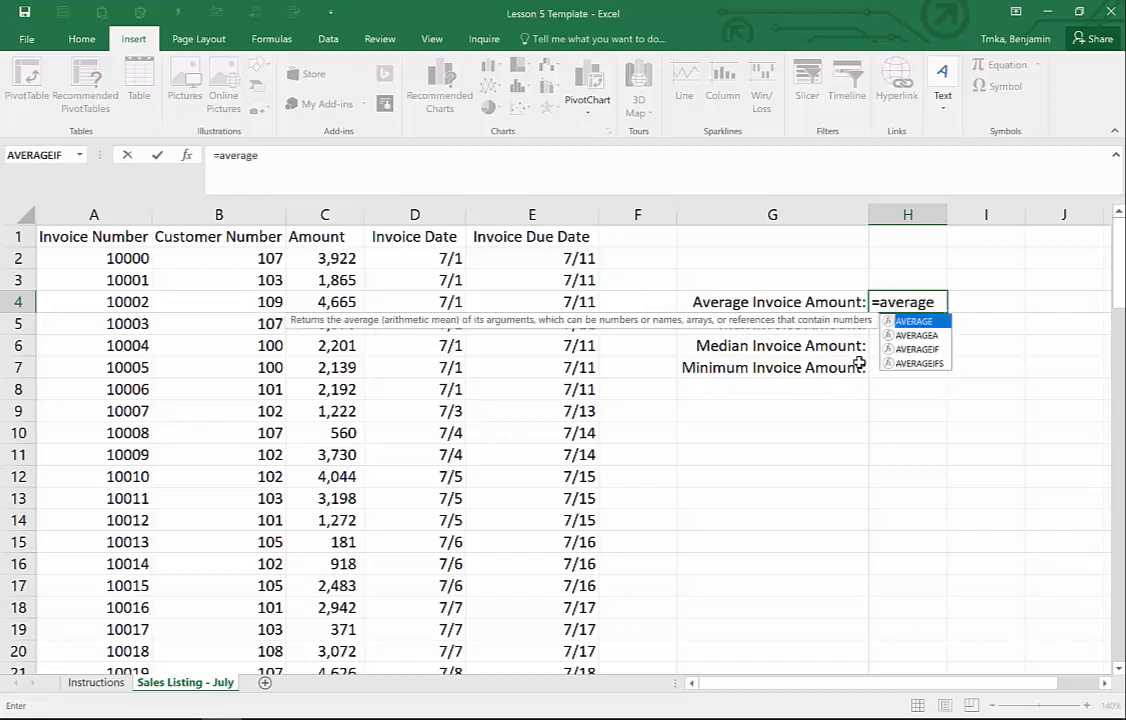
{"action": "key", "text": "BackSpace"}
{"action": "key", "text": "BackSpace"}
{"action": "key", "text": "BackSpace"}
{"action": "key", "text": "BackSpace"}
{"action": "key", "text": "BackSpace"}
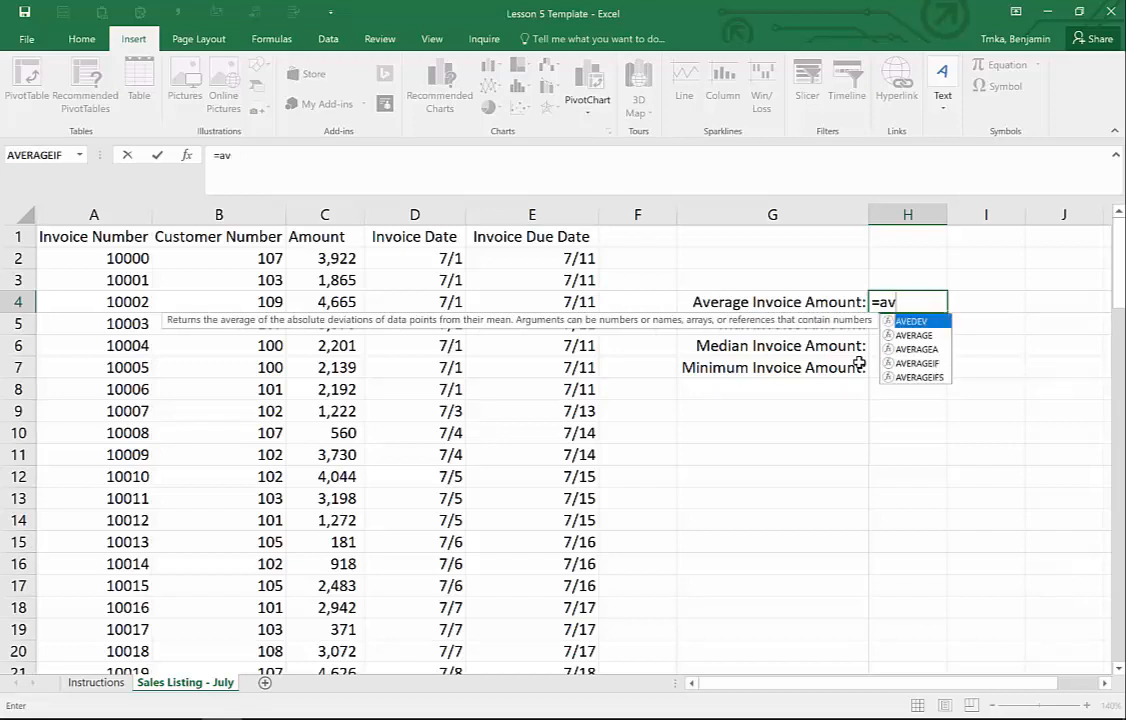
{"action": "key", "text": "Down"}
{"action": "key", "text": "Down"}
{"action": "key", "text": "Down"}
{"action": "key", "text": "Down"}
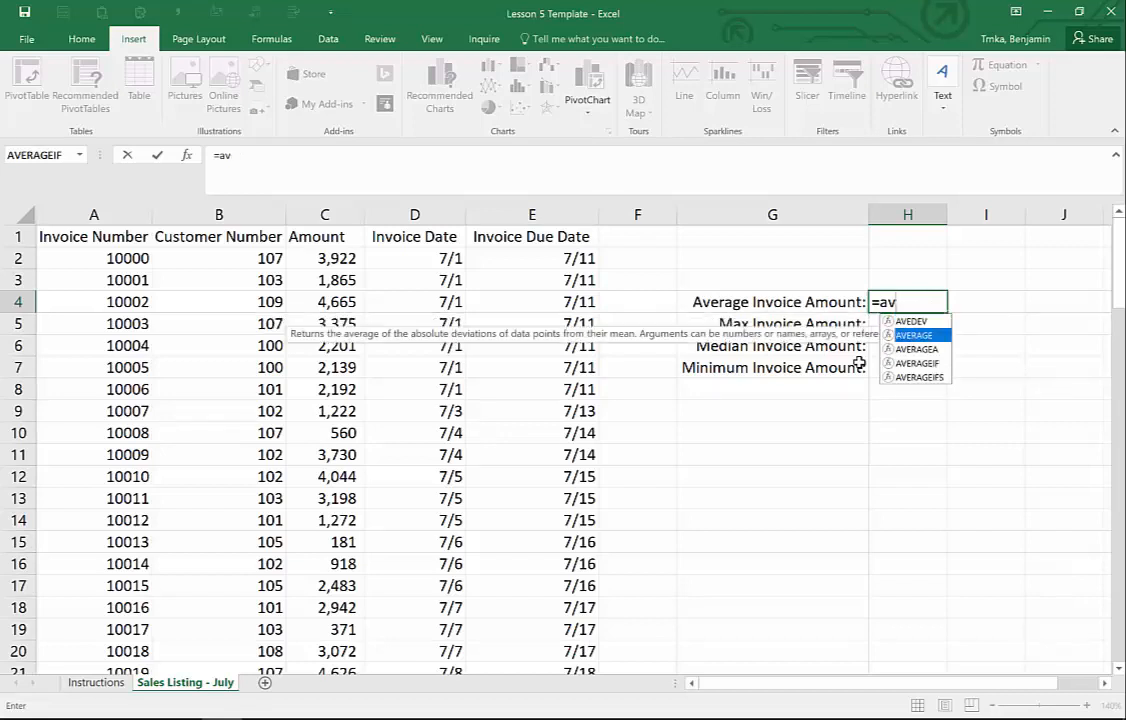
{"action": "key", "text": "Up"}
{"action": "key", "text": "Up"}
{"action": "key", "text": "Up"}
{"action": "key", "text": "Up"}
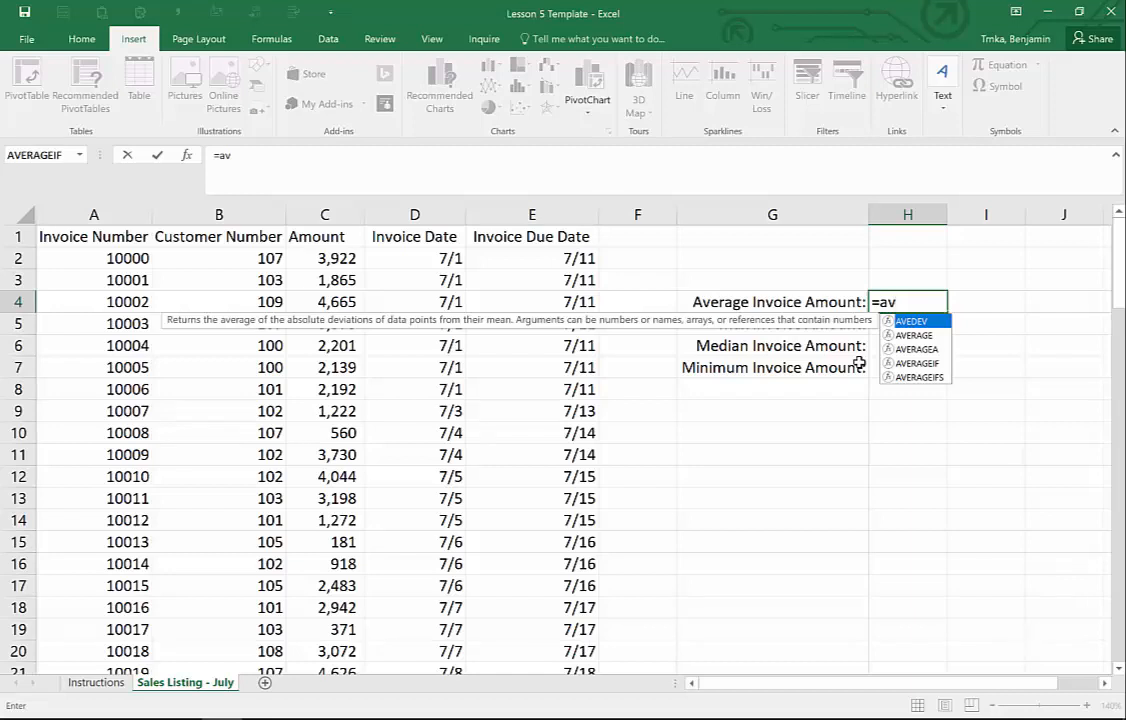
{"action": "key", "text": "Down"}
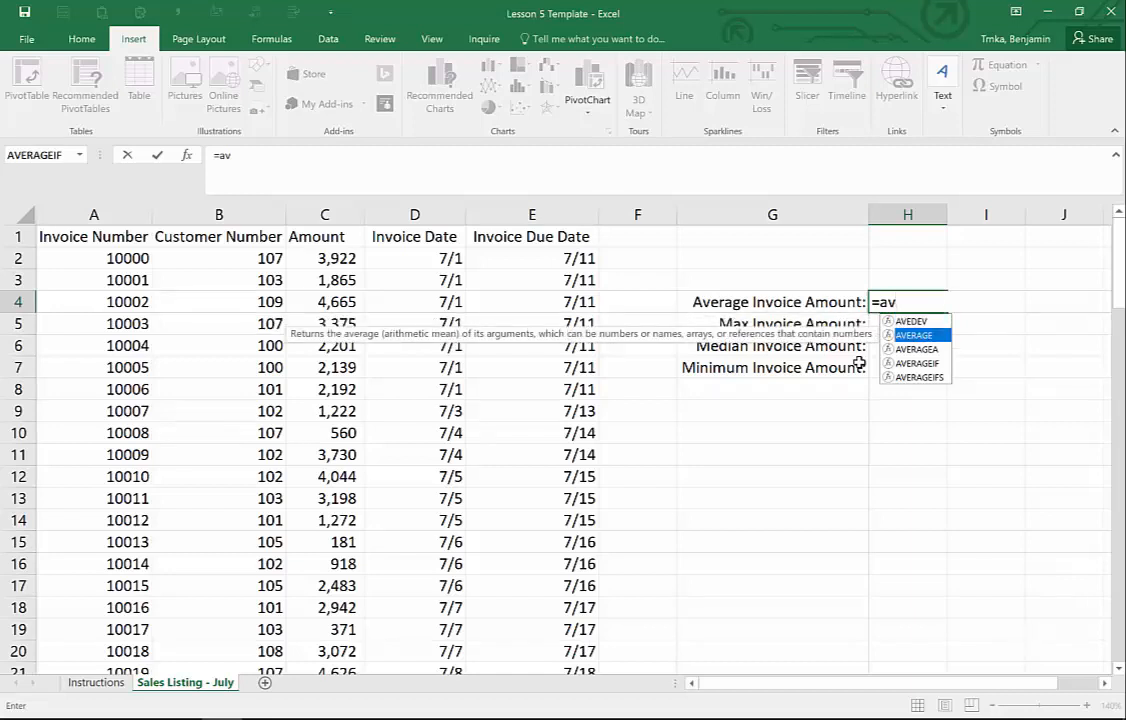
{"action": "key", "text": "Tab"}
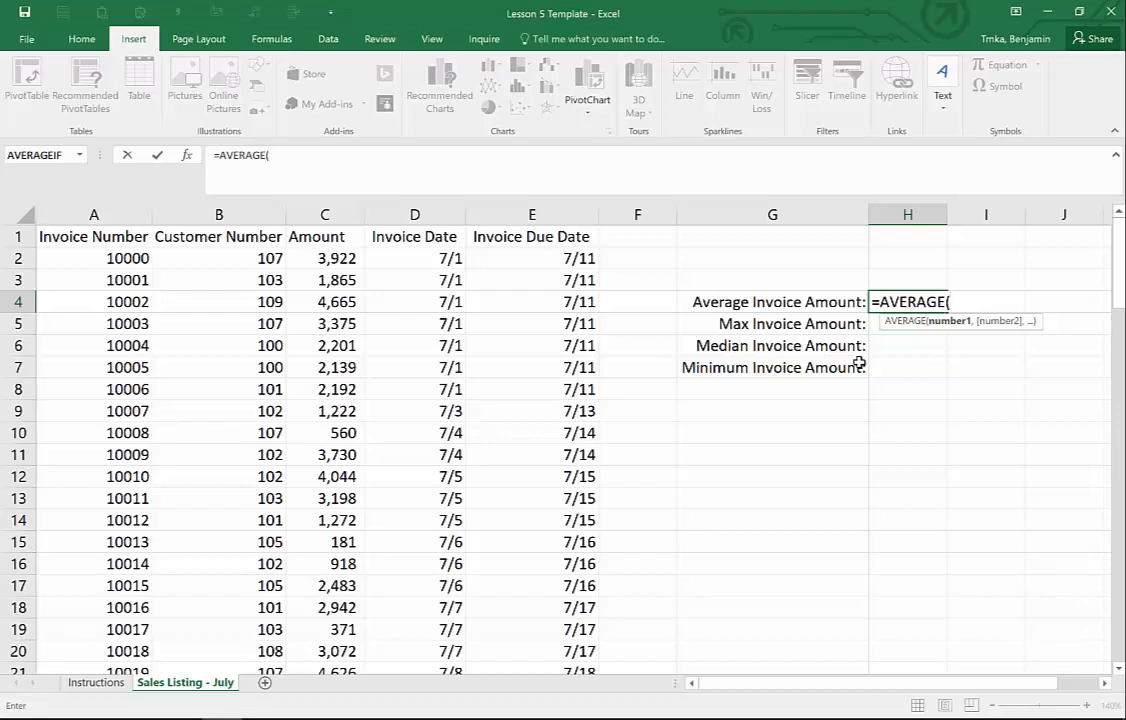
- Average the range C2:C98 and commit, so H4 shows 2,471
{"action": "key", "text": "Left"}
{"action": "key", "text": "Left"}
{"action": "key", "text": "Left"}
{"action": "key", "text": "Left"}
{"action": "key", "text": "Left"}
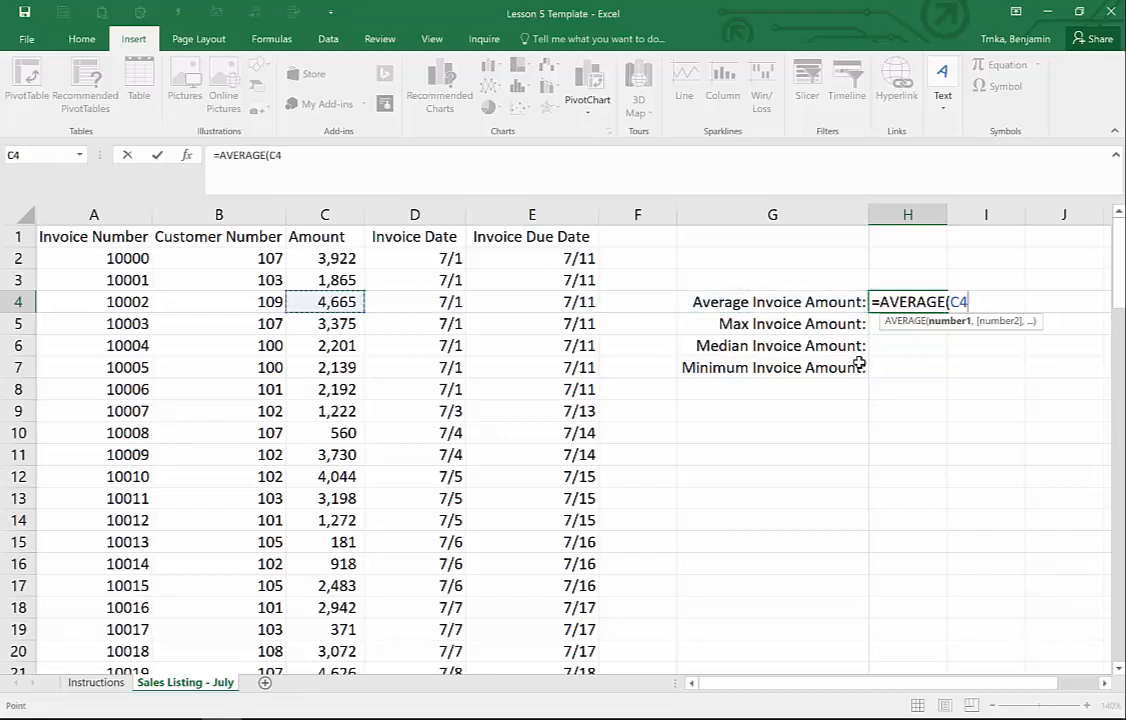
{"action": "key", "text": "Up"}
{"action": "key", "text": "Up"}
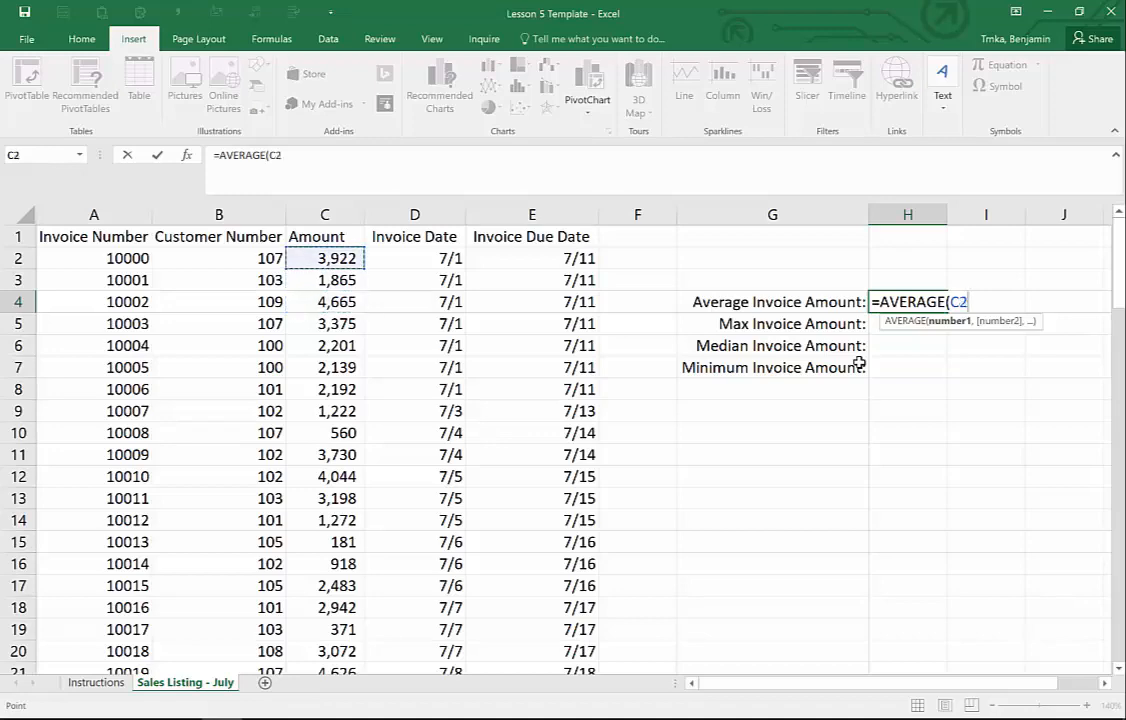
{"action": "key", "text": "ctrl+shift+Down"}
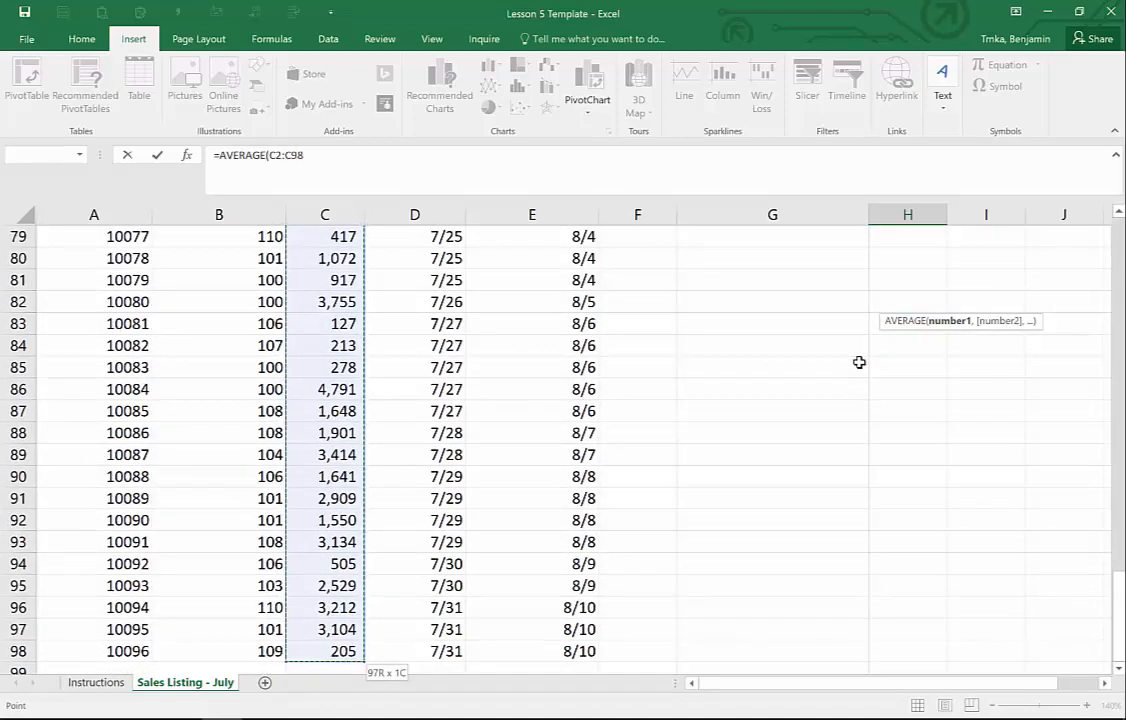
{"action": "key", "text": "ctrl+shift+Up"}
{"action": "key", "text": "Down"}
{"action": "key", "text": "Up"}
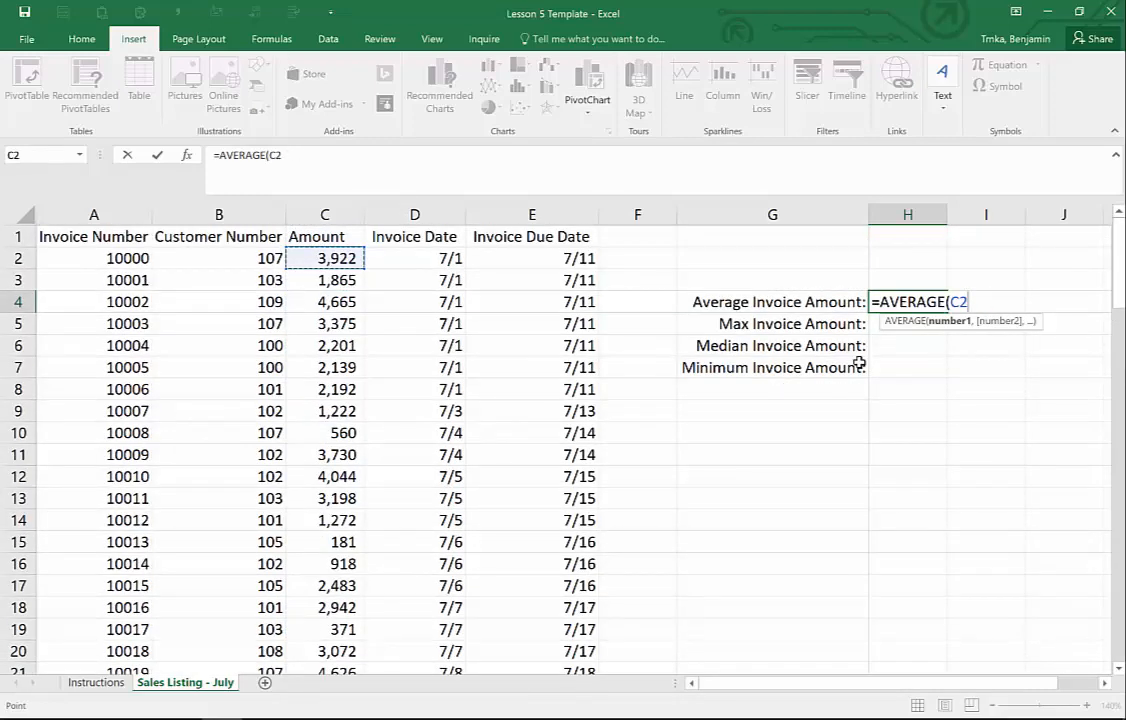
{"action": "key", "text": "ctrl+shift+Down"}
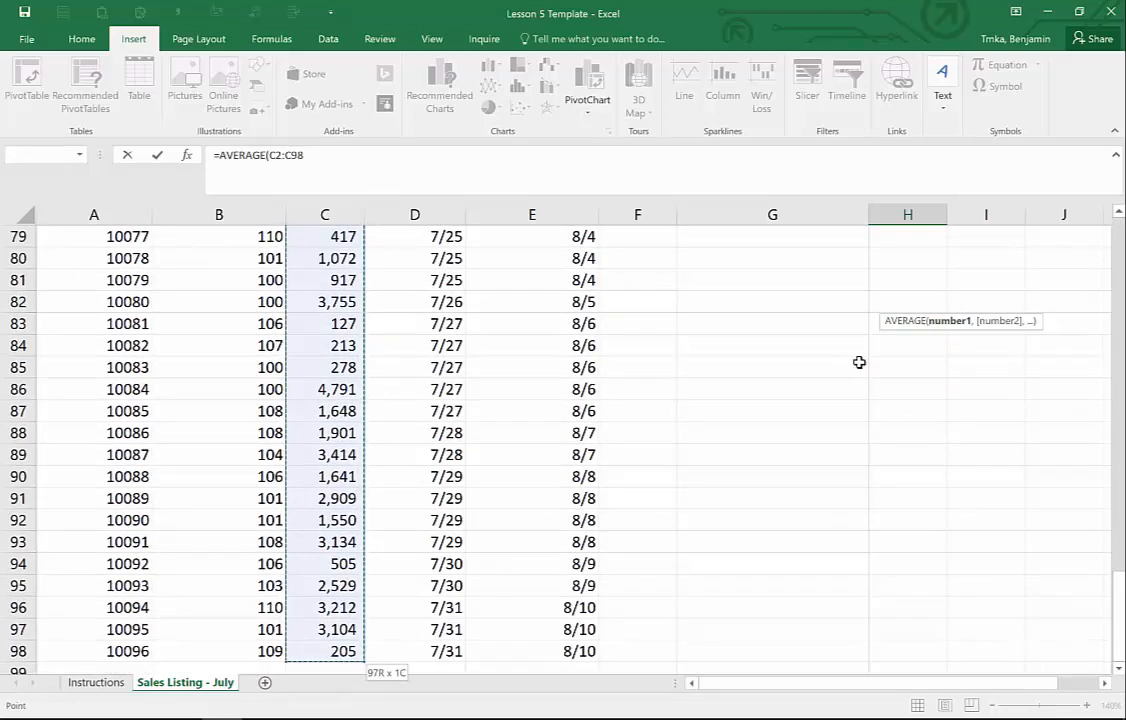
{"action": "type", "text": ")"}
{"action": "key", "text": "Return"}
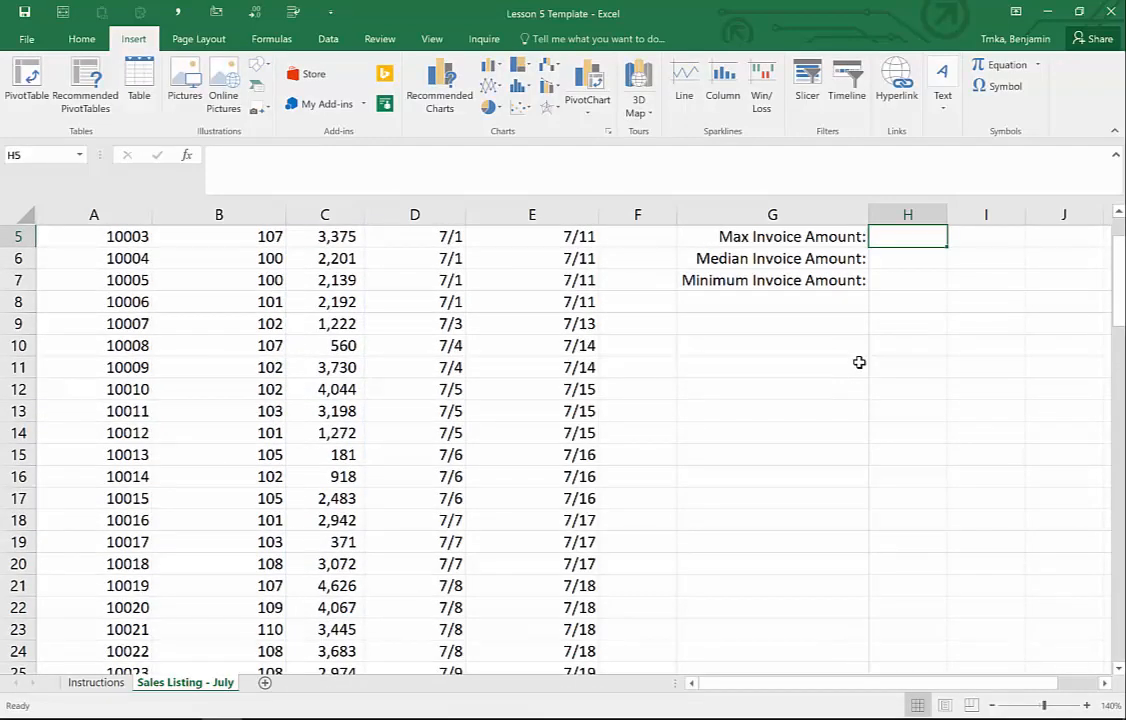
{"action": "key", "text": "Up"}
{"action": "scroll", "coordinate": [859, 362], "scroll_direction": "up", "scroll_amount": 1}
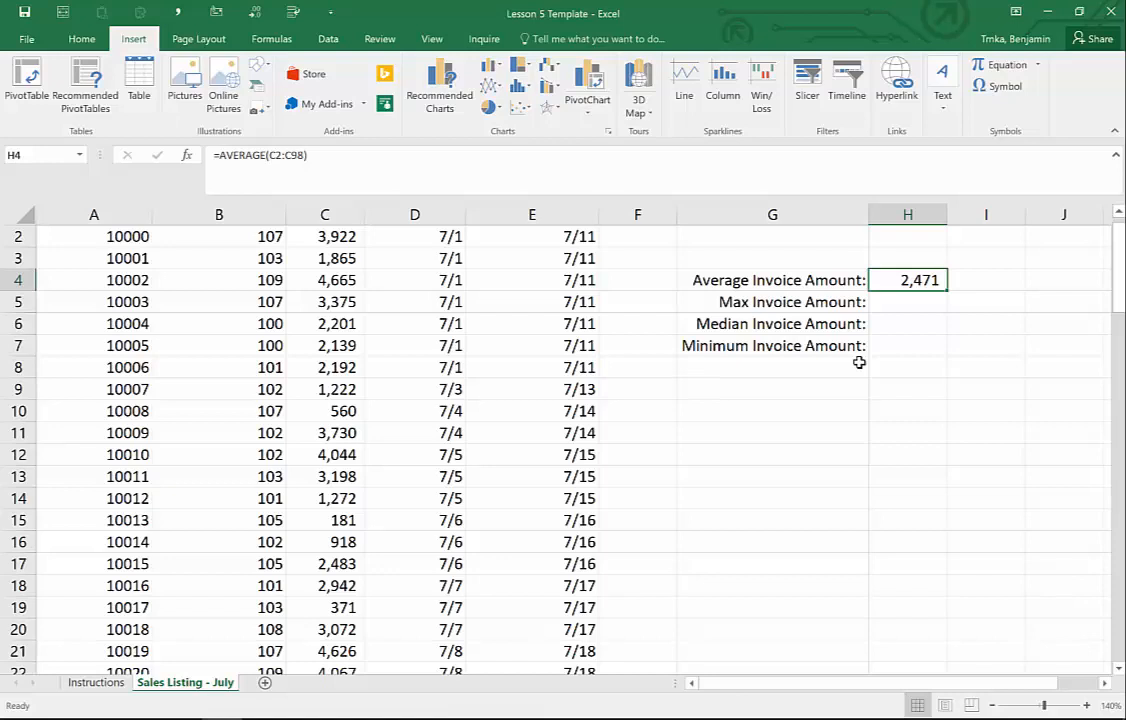
{"action": "key", "text": "Down"}
{"action": "type", "text": "=m"}
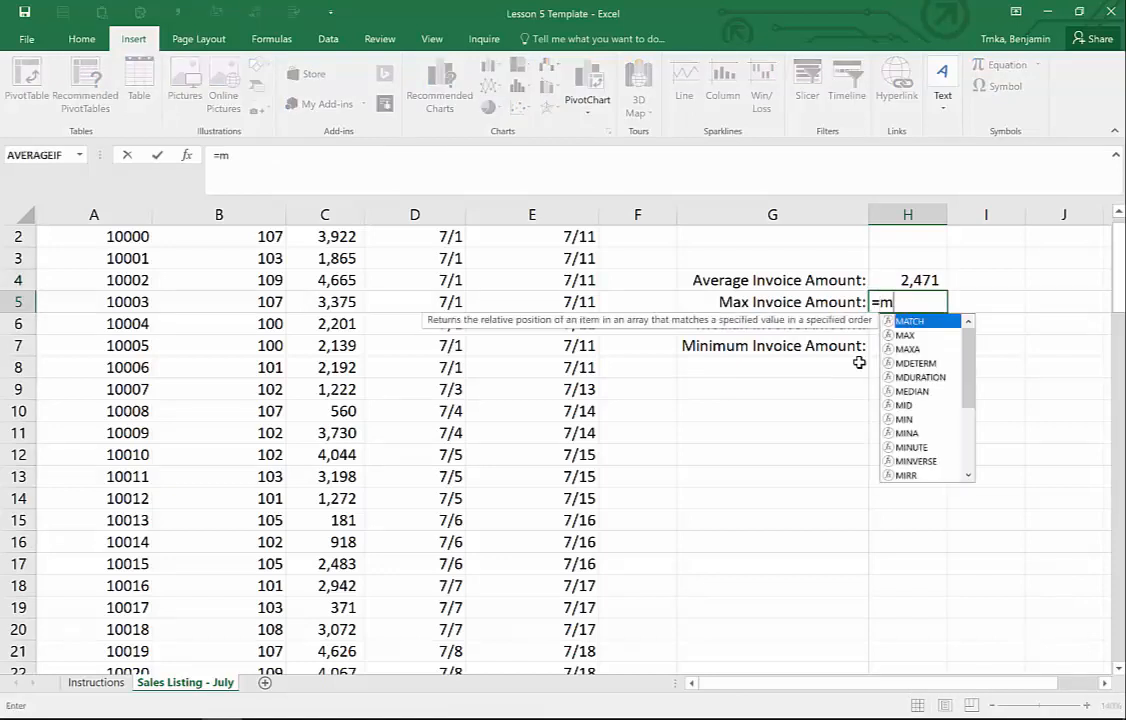
{"action": "type", "text": "a"}
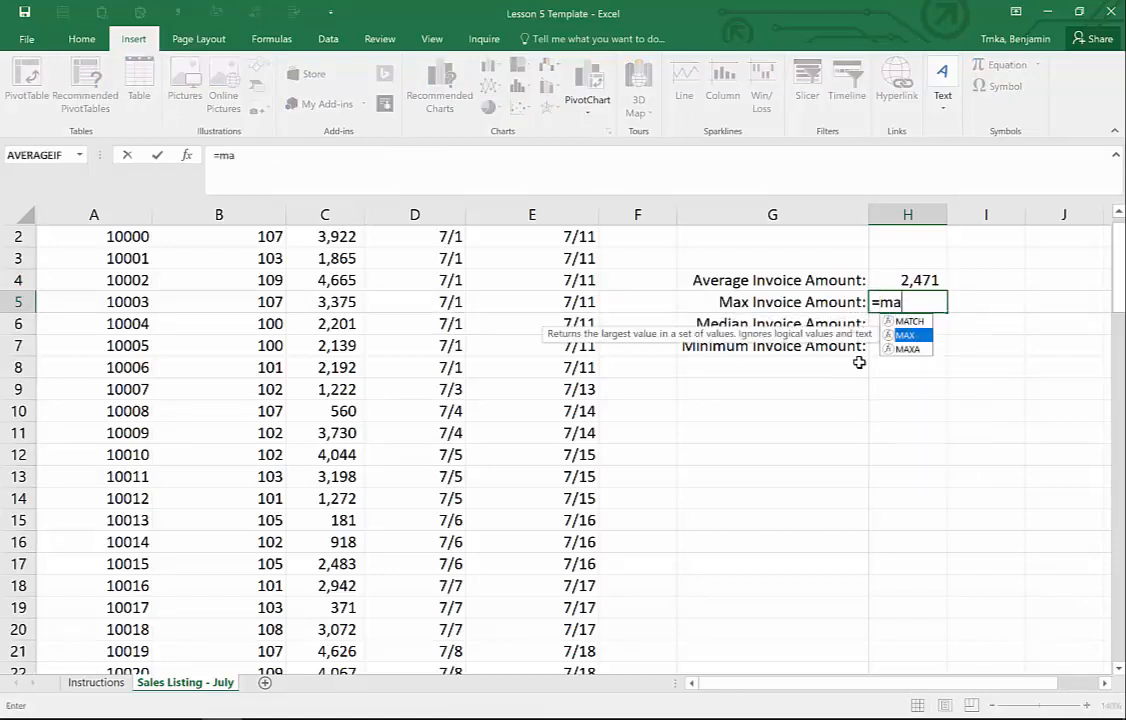
{"action": "key", "text": "Tab"}
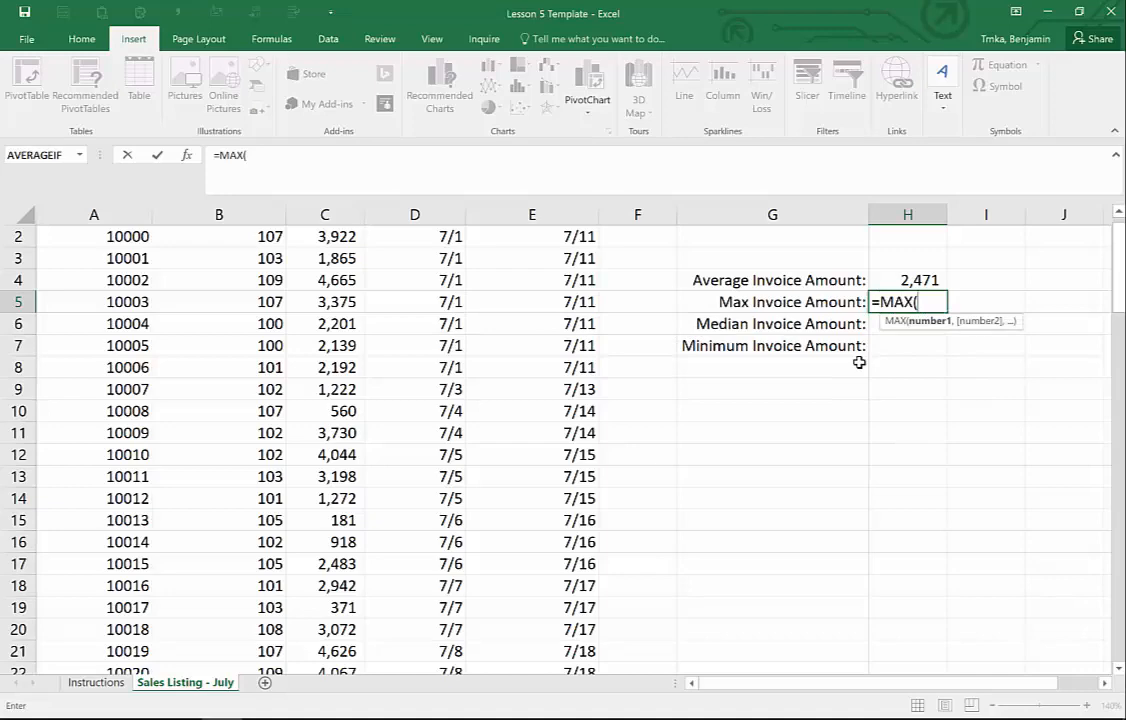
{"action": "key", "text": "Left"}
{"action": "key", "text": "Up"}
{"action": "key", "text": "Up"}
{"action": "key", "text": "Left"}
{"action": "key", "text": "Left"}
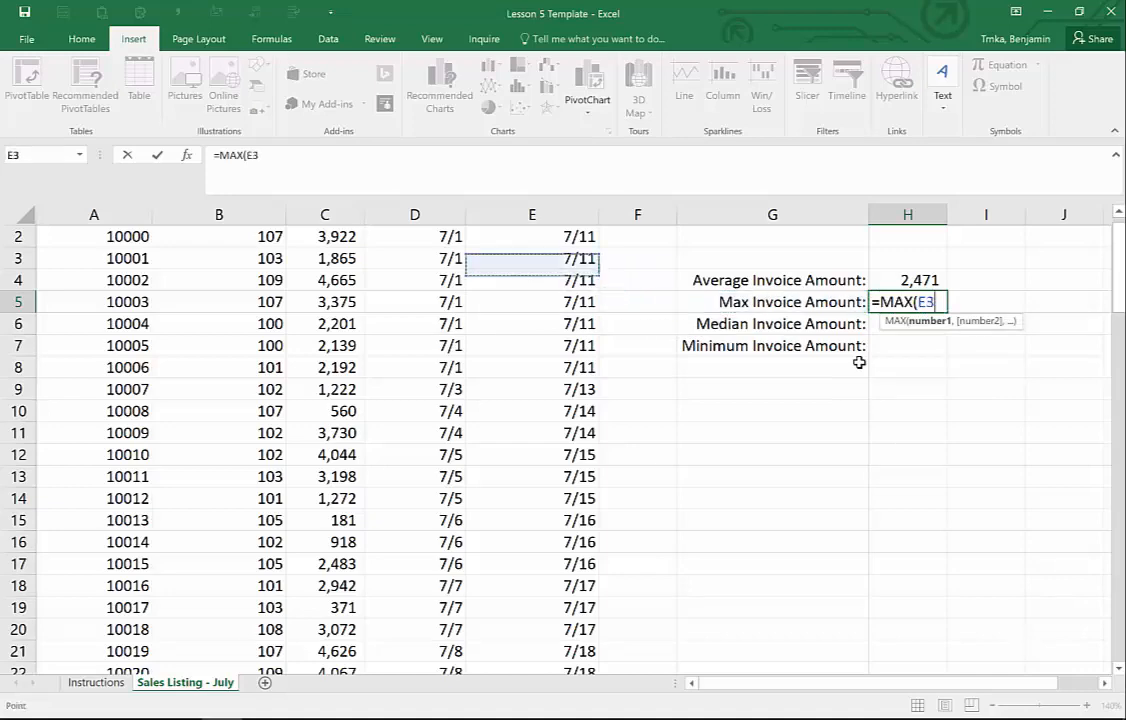
{"action": "key", "text": "Up"}
{"action": "key", "text": "Up"}
{"action": "key", "text": "Left"}
{"action": "key", "text": "Left"}
{"action": "key", "text": "Down"}
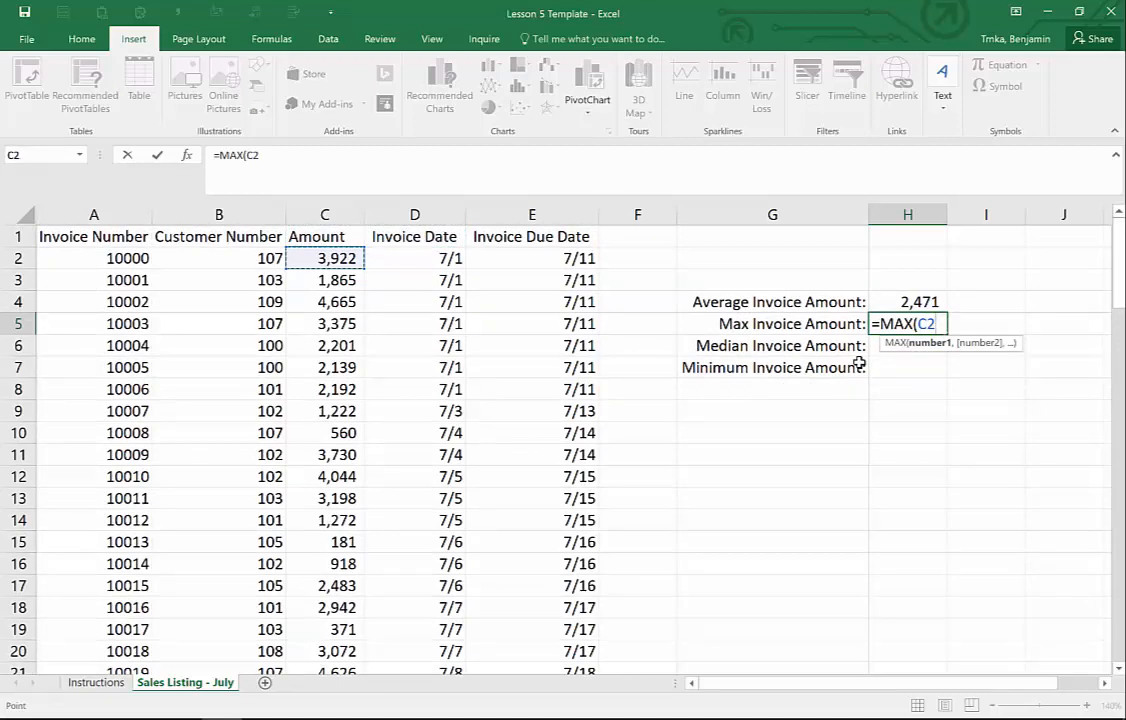
{"action": "key", "text": "ctrl+shift+Down"}
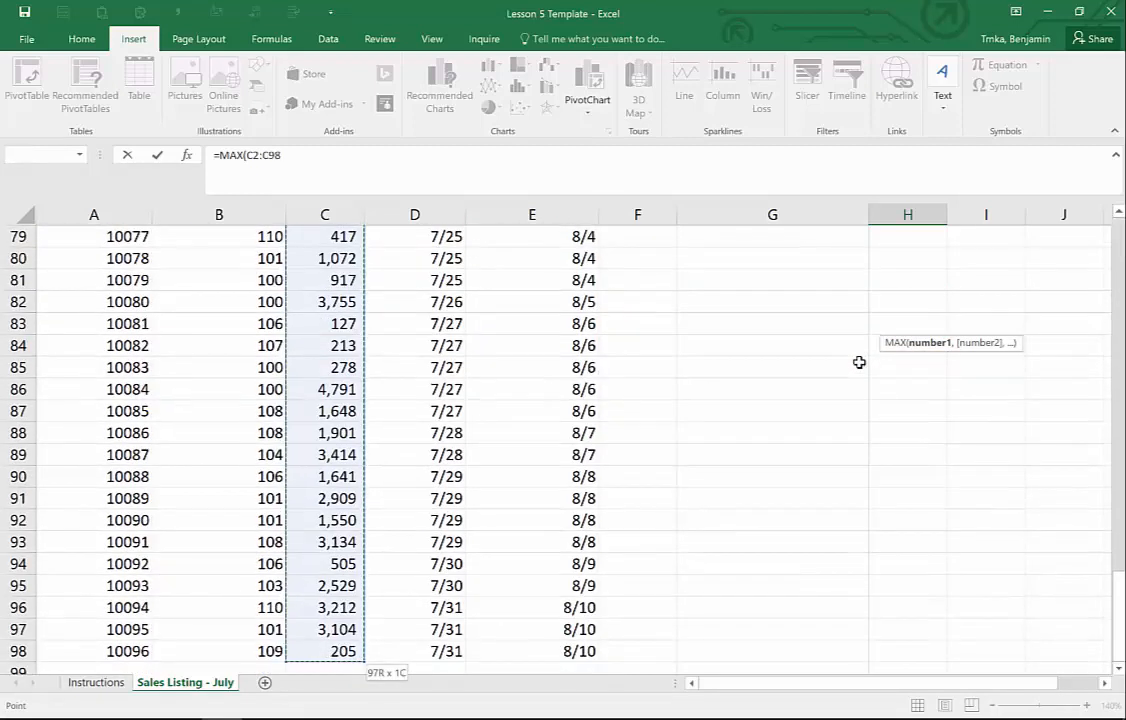
{"action": "type", "text": ")"}
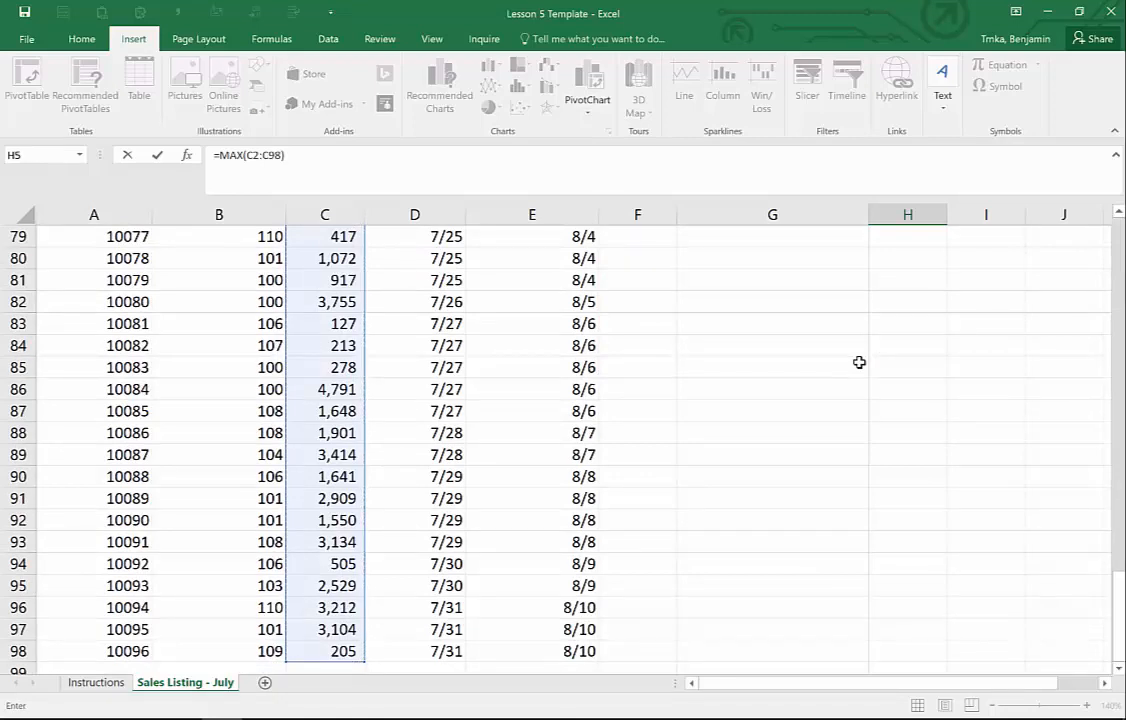
{"action": "key", "text": "BackSpace"}
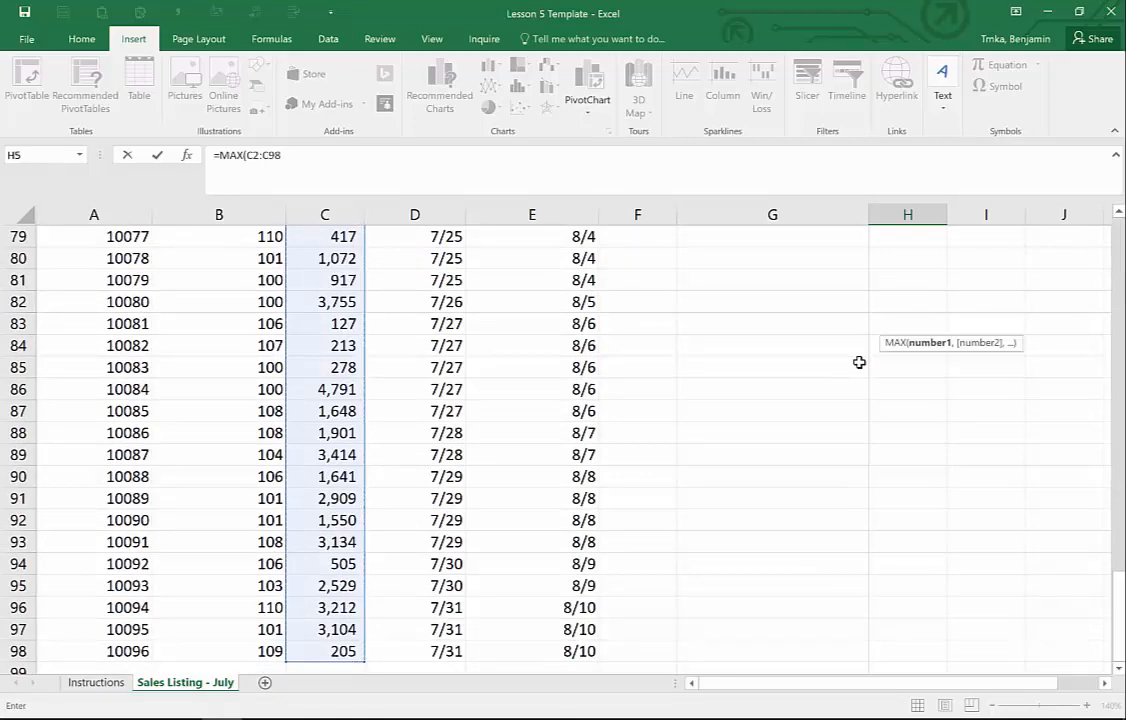
{"action": "key", "text": "XF86AudioRaiseVolume"}
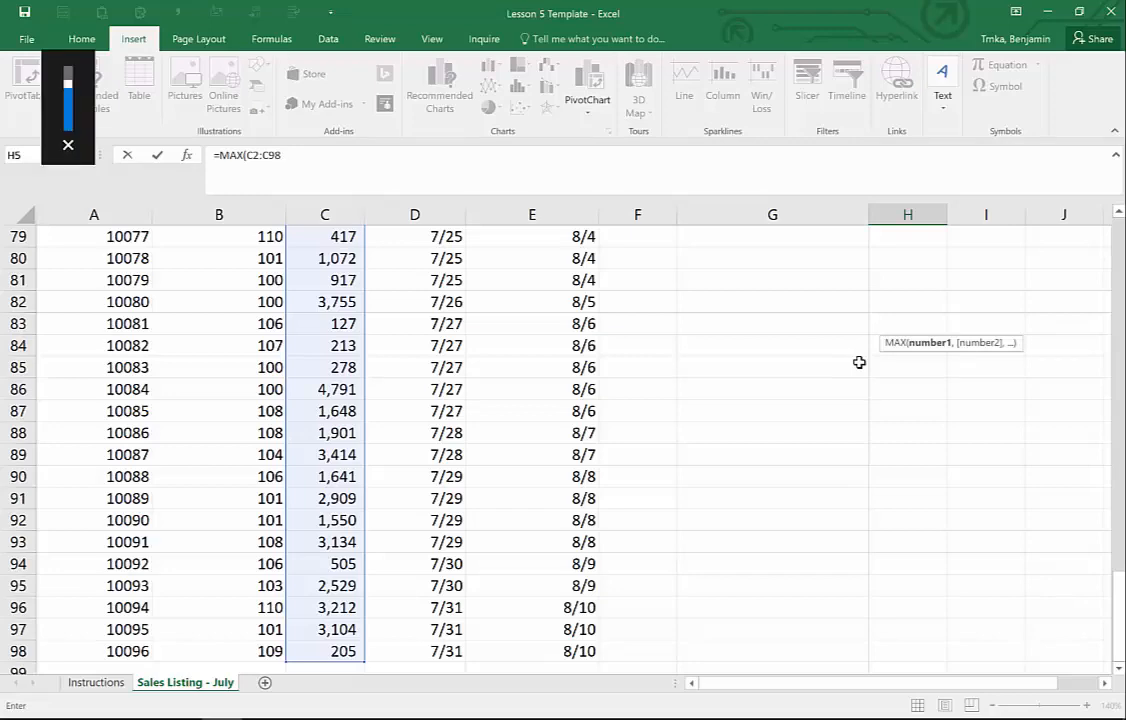
{"action": "key", "text": "Escape"}
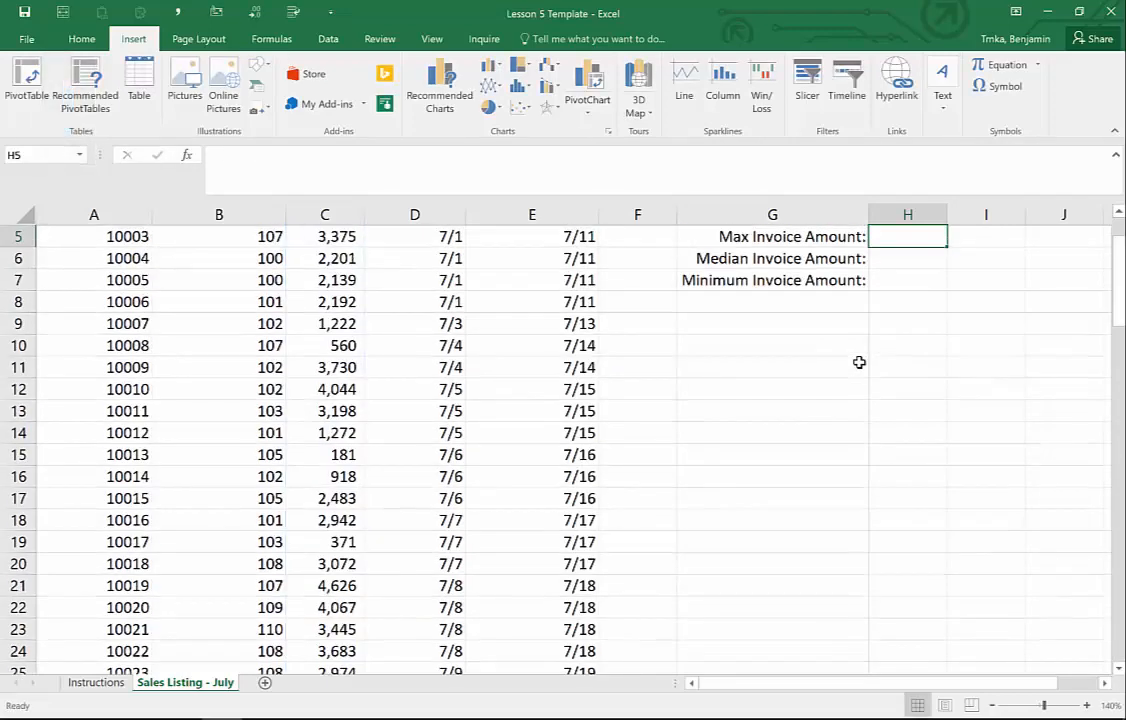
- Enter =MAX($C$2:$C$98) in H5, returning the largest invoice amount, 4,961
{"action": "key", "text": "Up"}
{"action": "key", "text": "Down"}
{"action": "type", "text": "="}
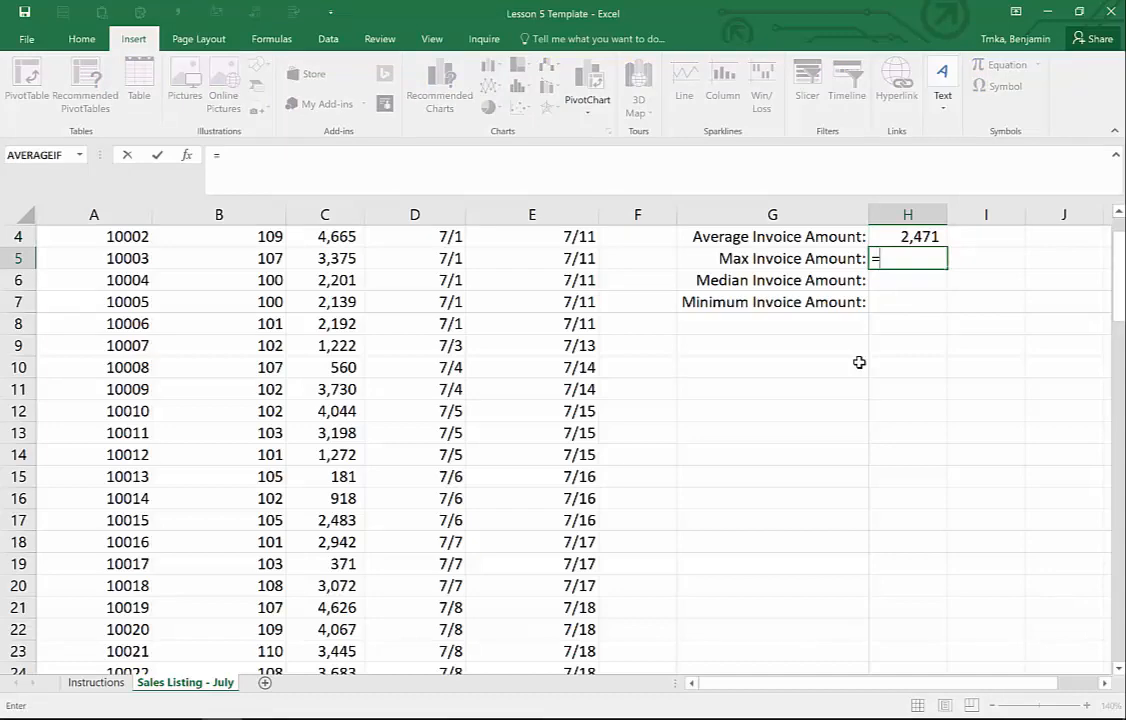
{"action": "type", "text": "max"}
{"action": "key", "text": "Tab"}
{"action": "key", "text": "Left"}
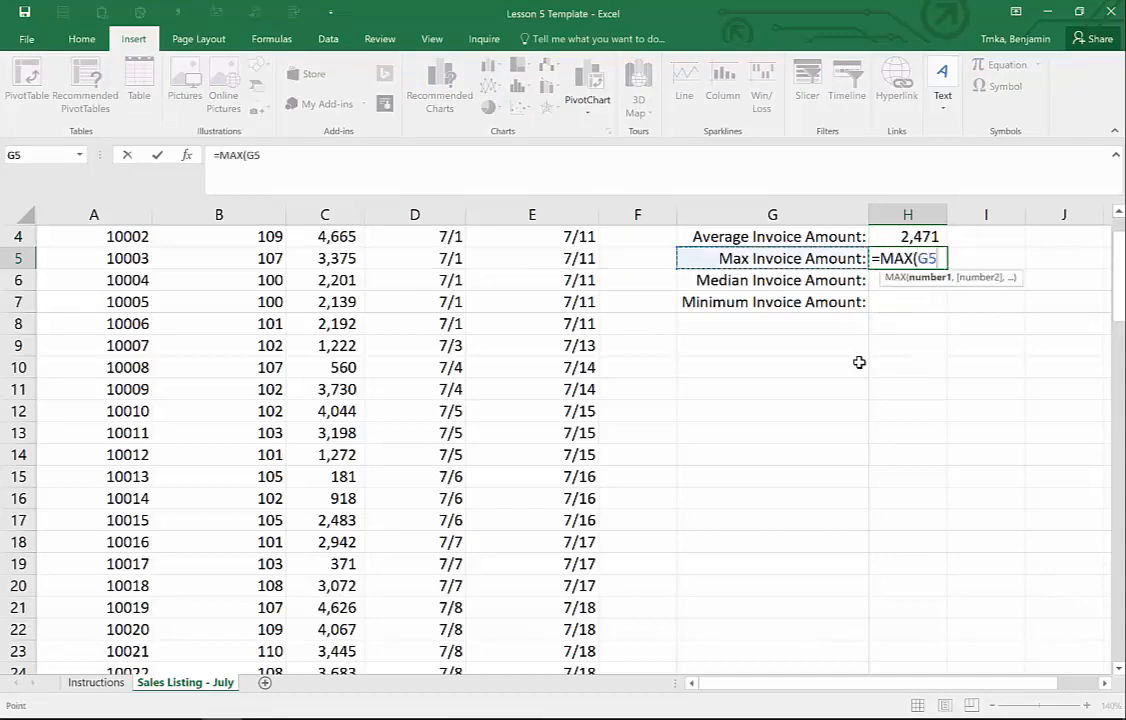
{"action": "key", "text": "Left"}
{"action": "key", "text": "Left"}
{"action": "key", "text": "Up"}
{"action": "key", "text": "Up"}
{"action": "key", "text": "Up"}
{"action": "key", "text": "Left"}
{"action": "key", "text": "Left"}
{"action": "key", "text": "Up"}
{"action": "key", "text": "Down"}
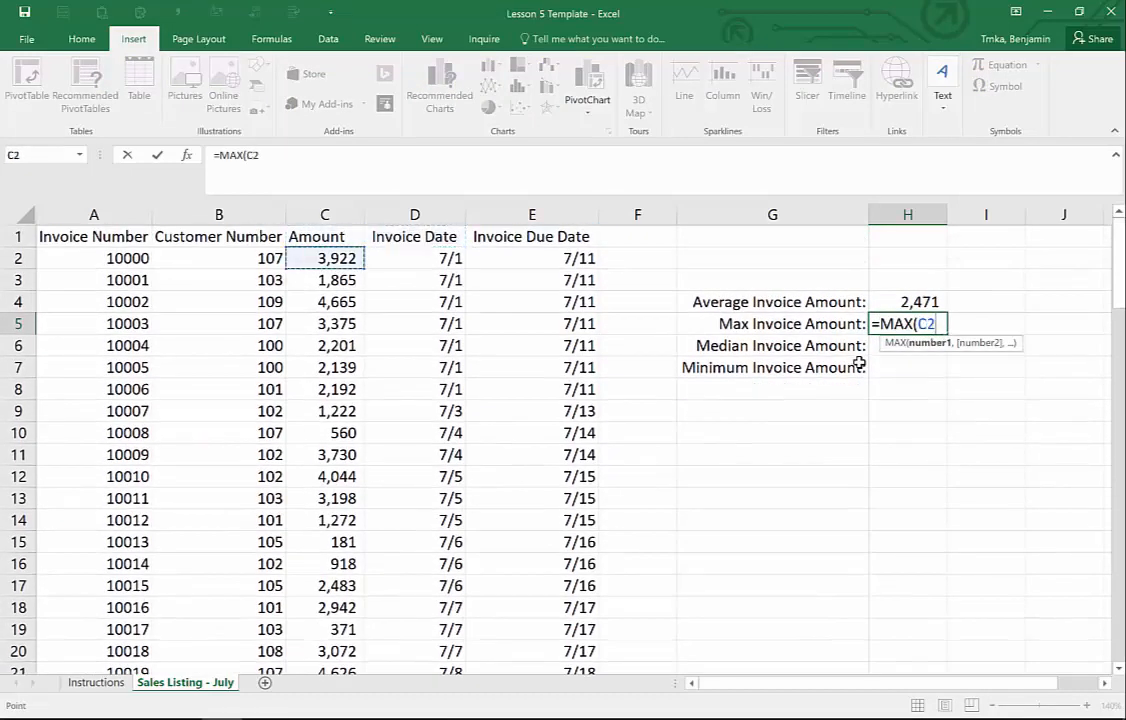
{"action": "key", "text": "ctrl+shift+Down"}
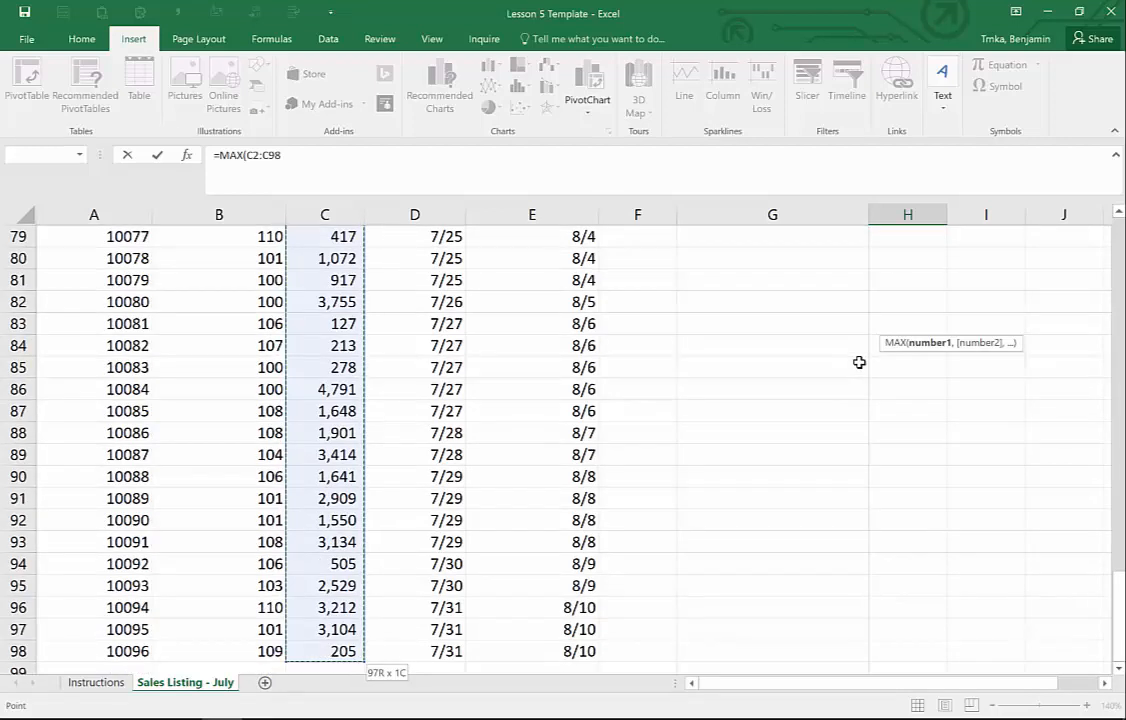
{"action": "key", "text": "F4"}
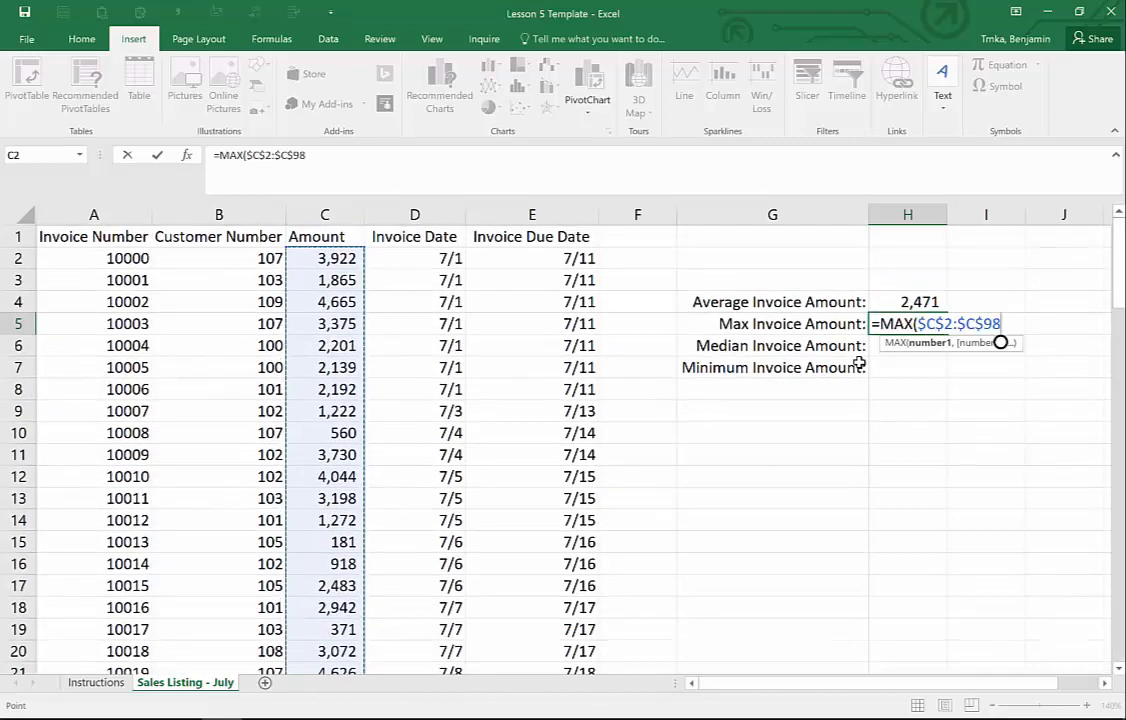
{"action": "key", "text": "Return"}
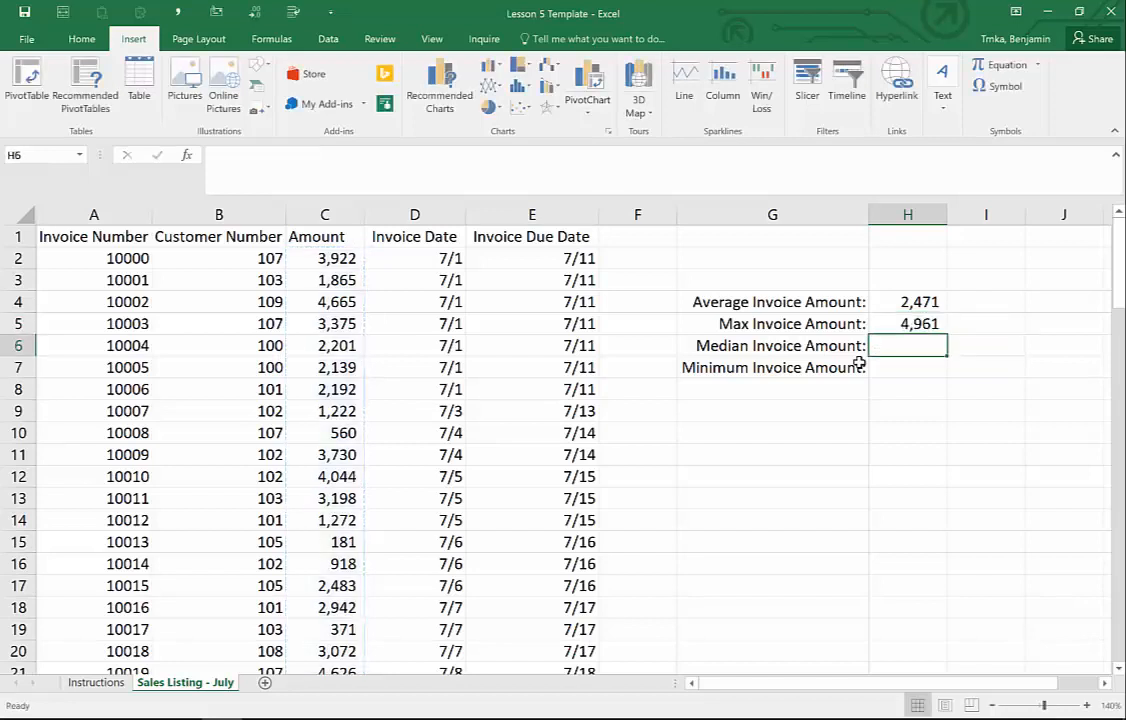
- Copy the H5 MAX formula down into H6 and H7
{"action": "key", "text": "ctrl+d"}
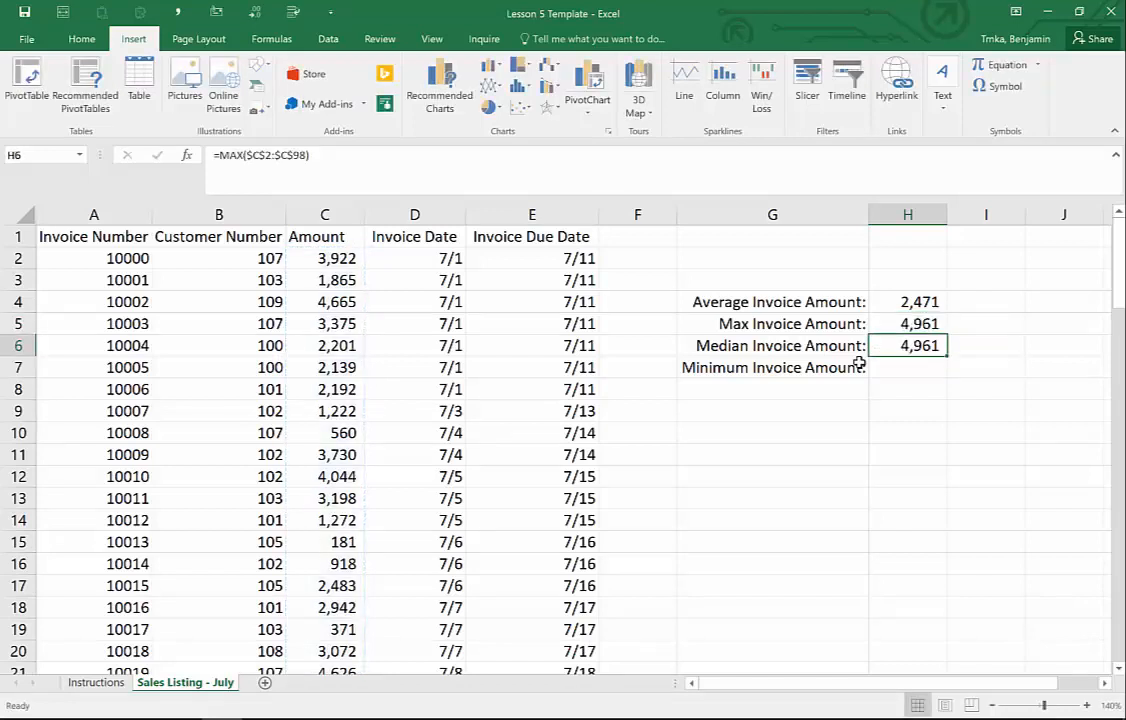
{"action": "key", "text": "Down"}
{"action": "key", "text": "ctrl+d"}
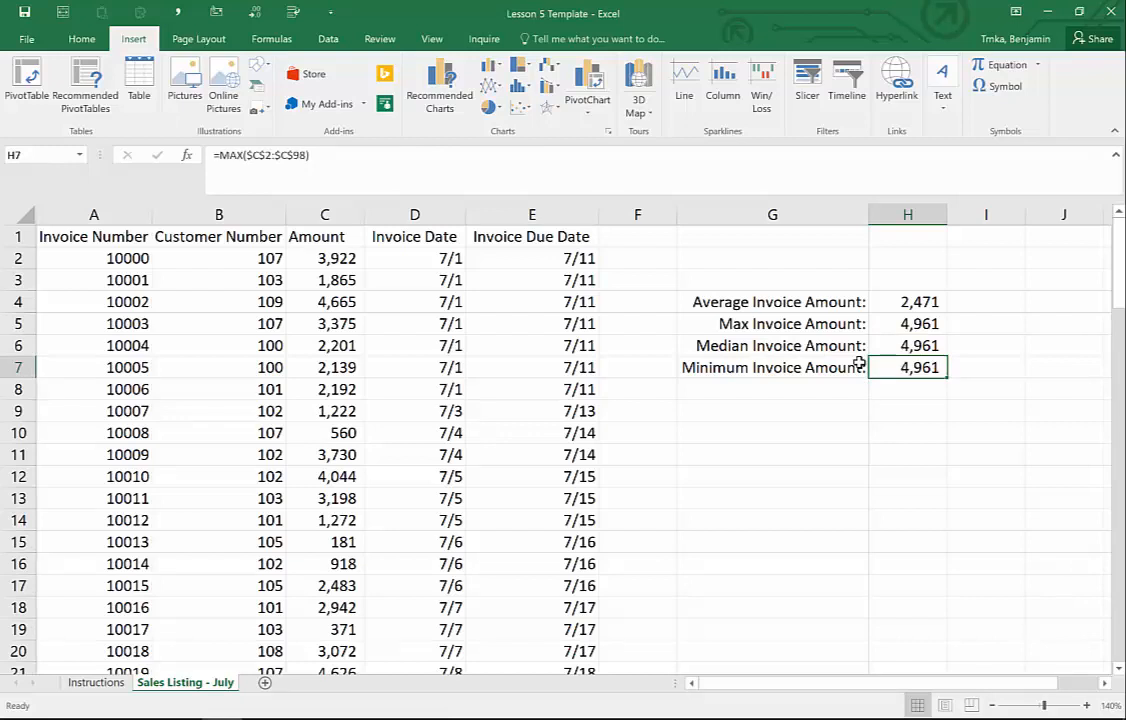
- Change H6's function from MAX to MEDIAN, giving a median invoice amount of 2,529
{"action": "key", "text": "Up"}
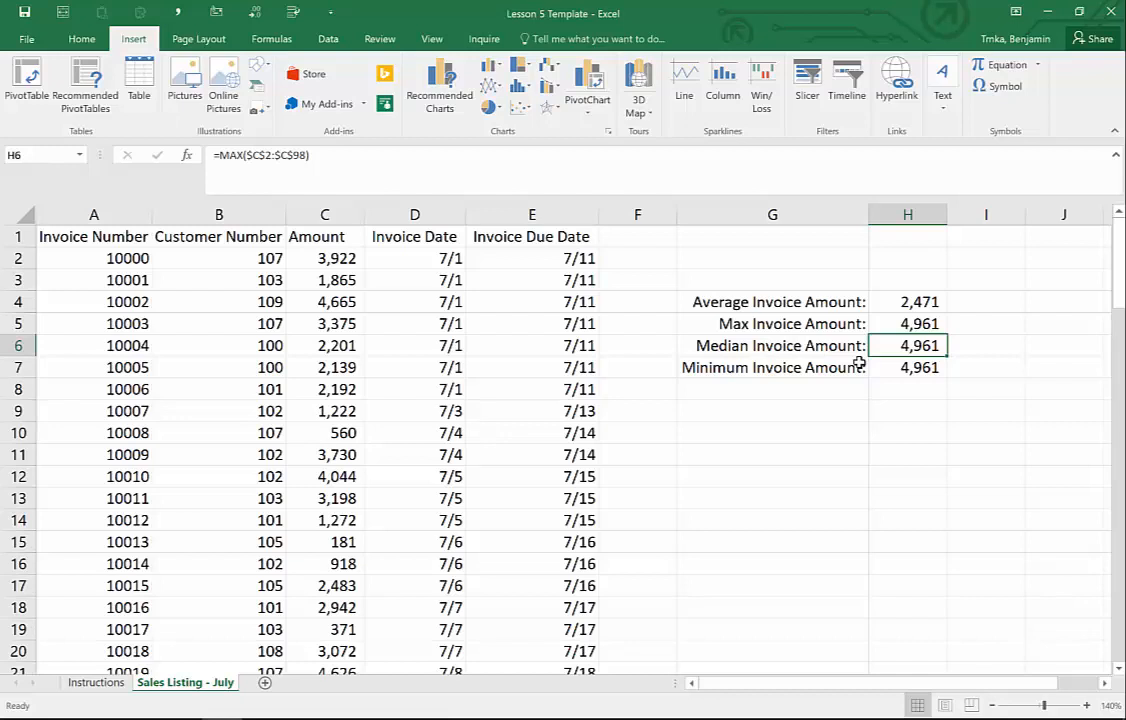
{"action": "left_click", "coordinate": [227, 155]}
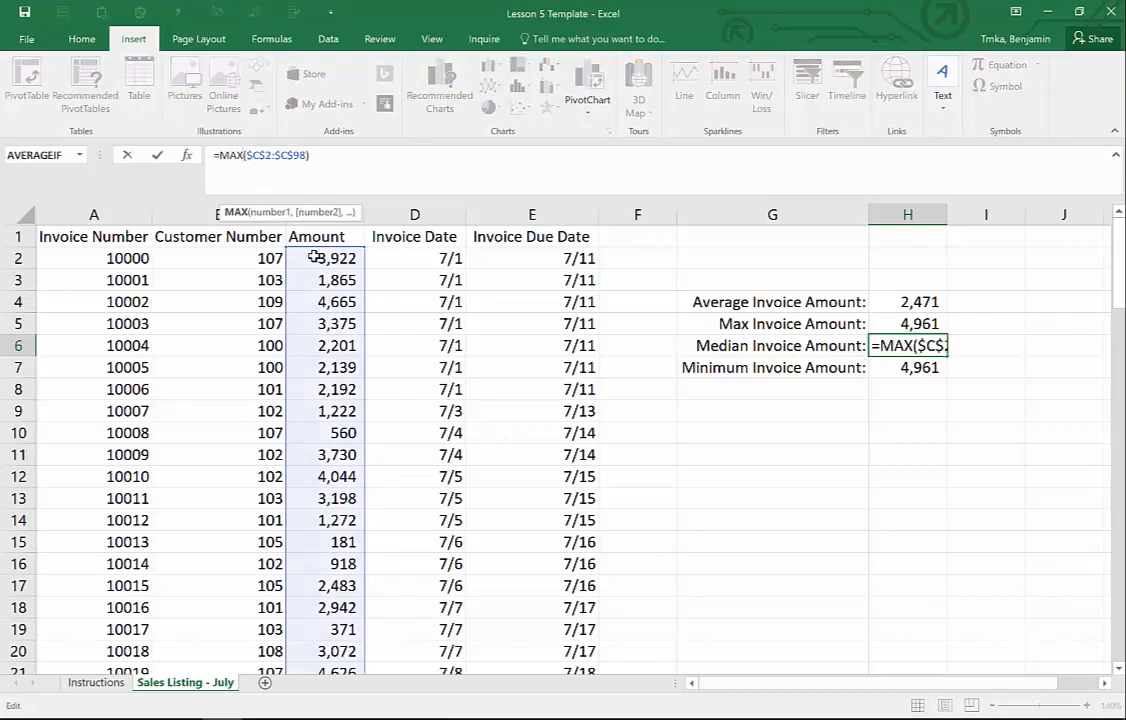
{"action": "key", "text": "BackSpace"}
{"action": "key", "text": "BackSpace"}
{"action": "key", "text": "BackSpace"}
{"action": "type", "text": "MEdian"}
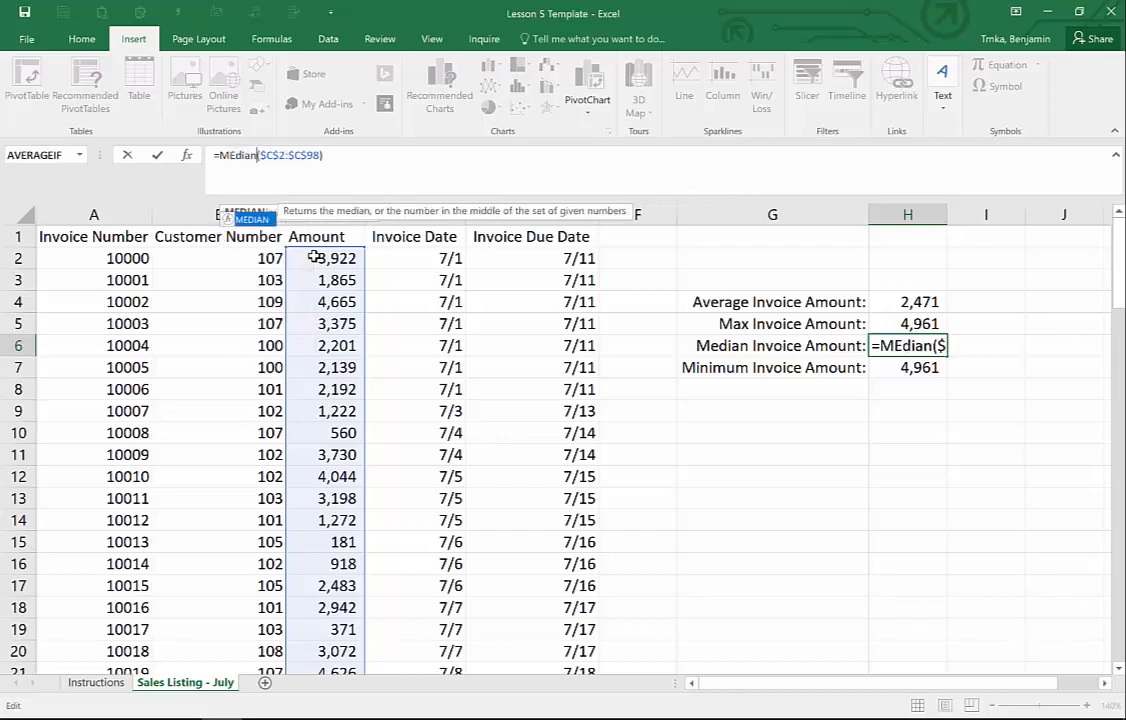
{"action": "key", "text": "Return"}
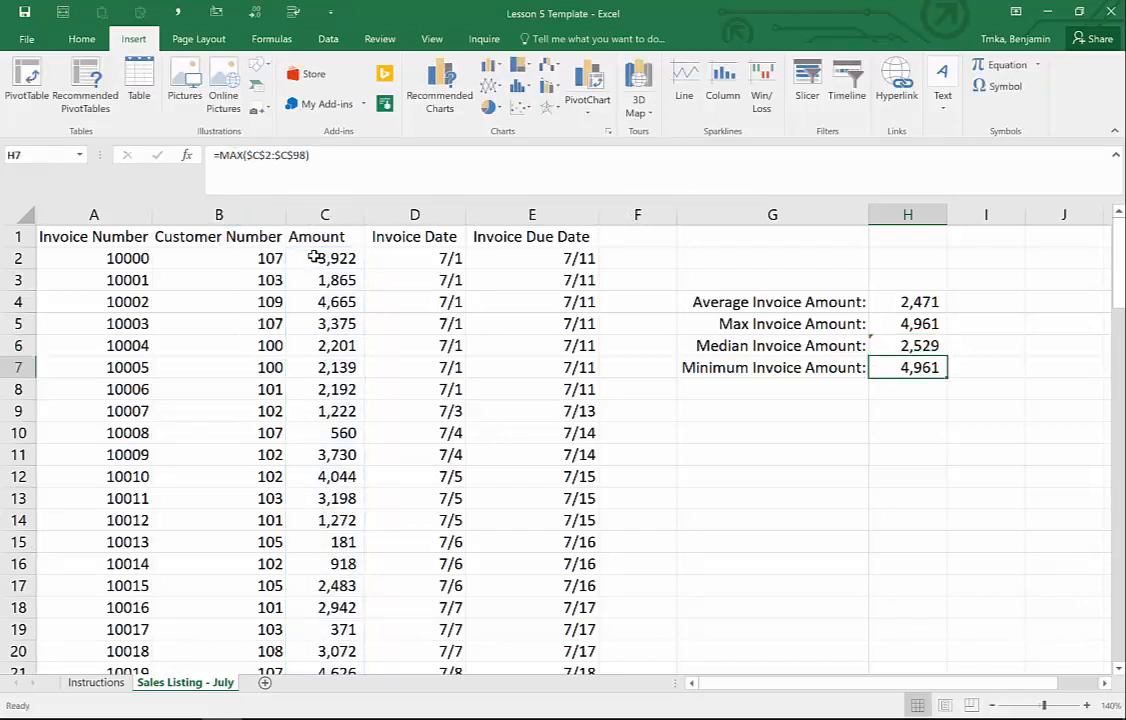
{"action": "key", "text": "Up"}
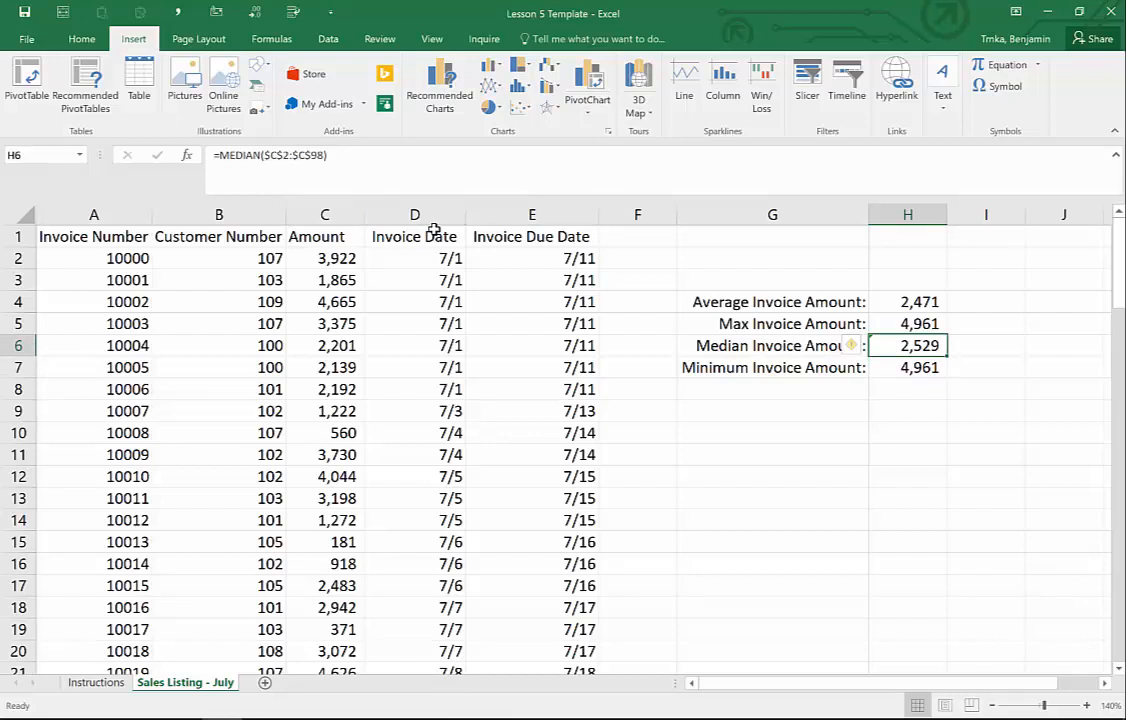
{"action": "key", "text": "Down"}
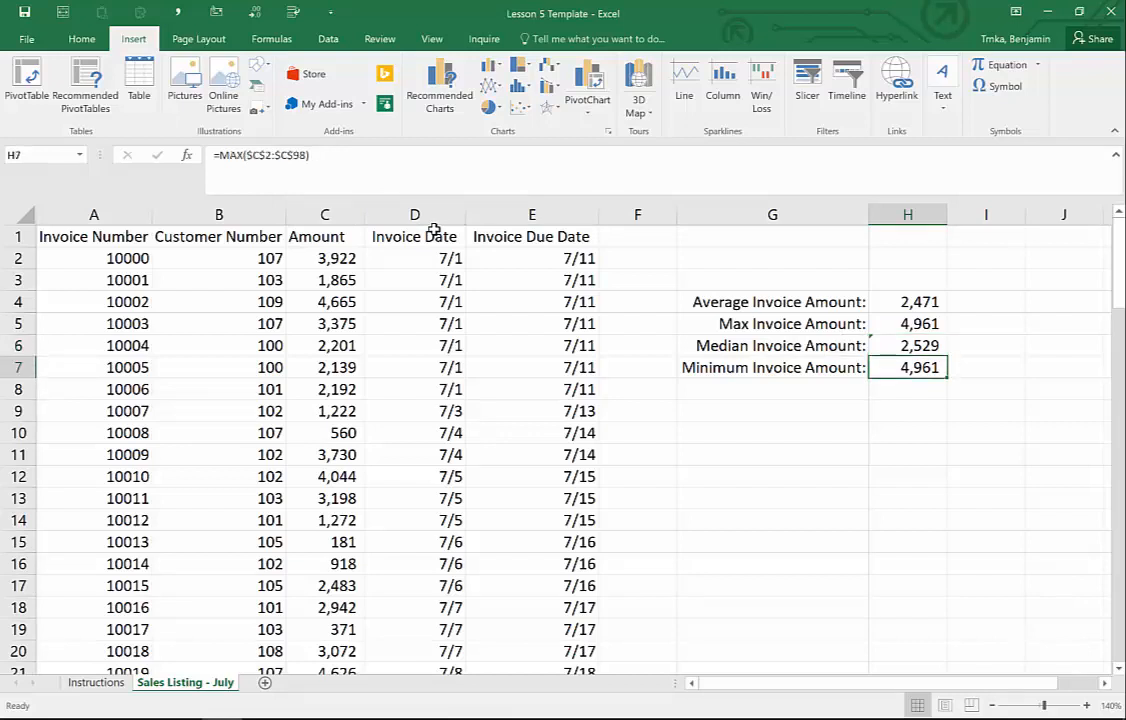
- Change H7's function from MAX to MIN so it shows the minimum amount, 127
{"action": "left_click", "coordinate": [240, 156]}
{"action": "key", "text": "BackSpace"}
{"action": "key", "text": "BackSpace"}
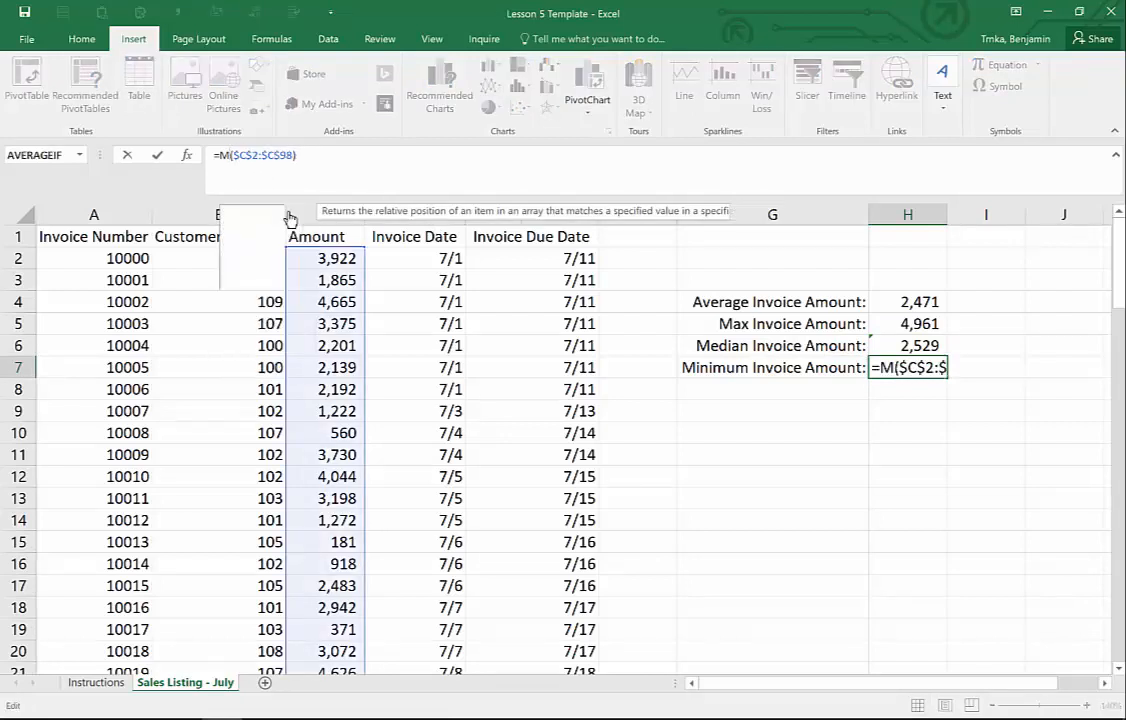
{"action": "type", "text": "I"}
{"action": "key", "text": "Down"}
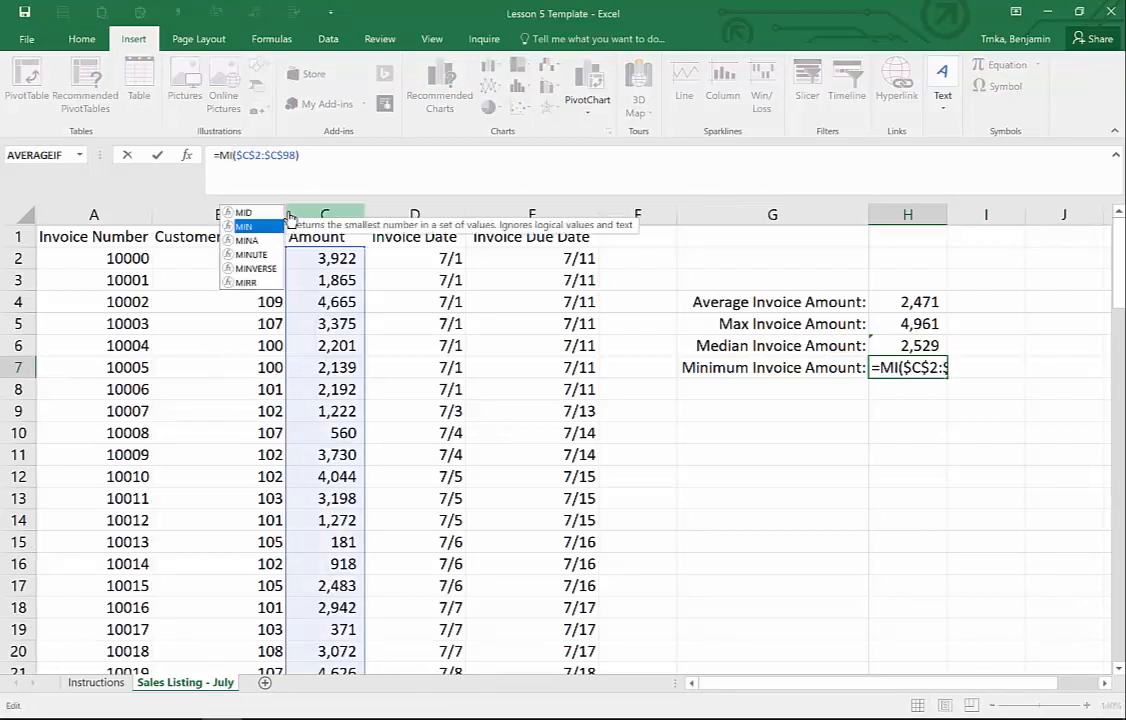
{"action": "type", "text": "N"}
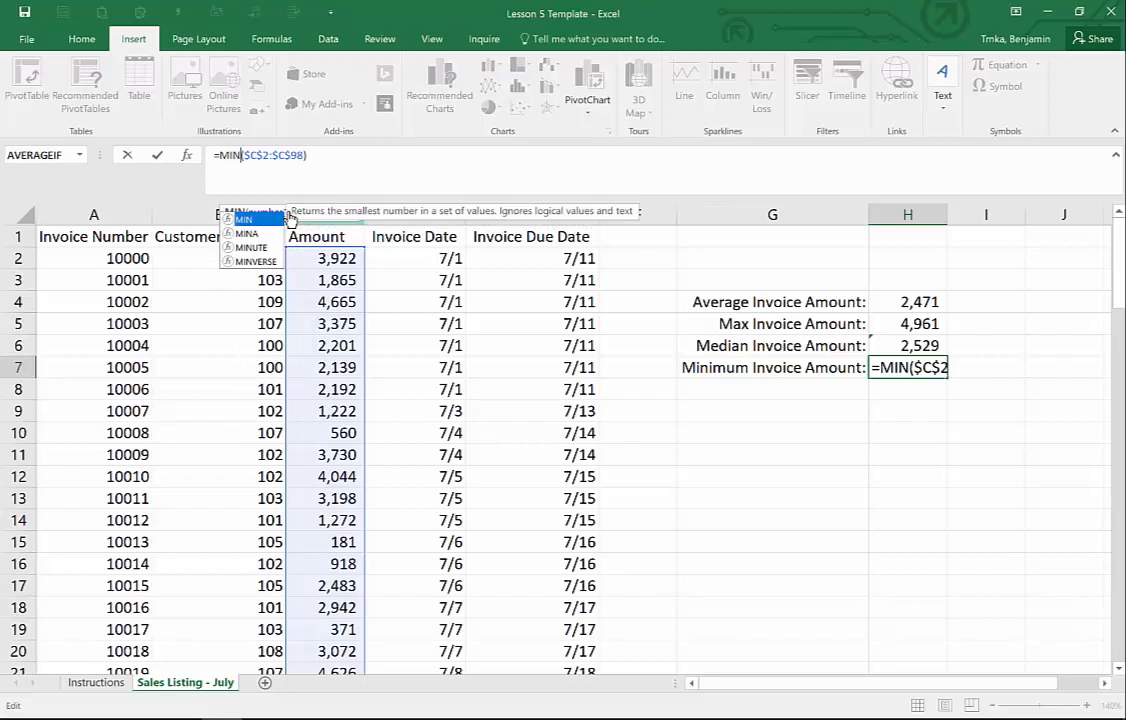
{"action": "key", "text": "Return"}
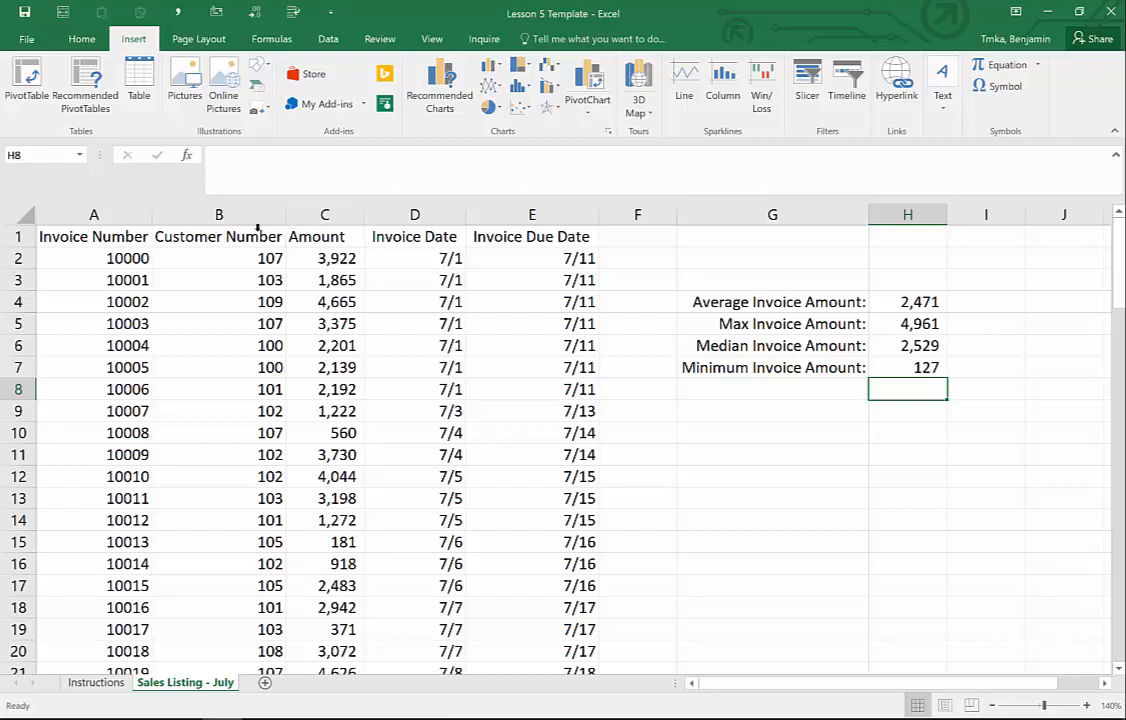
{"action": "left_click", "coordinate": [103, 234]}
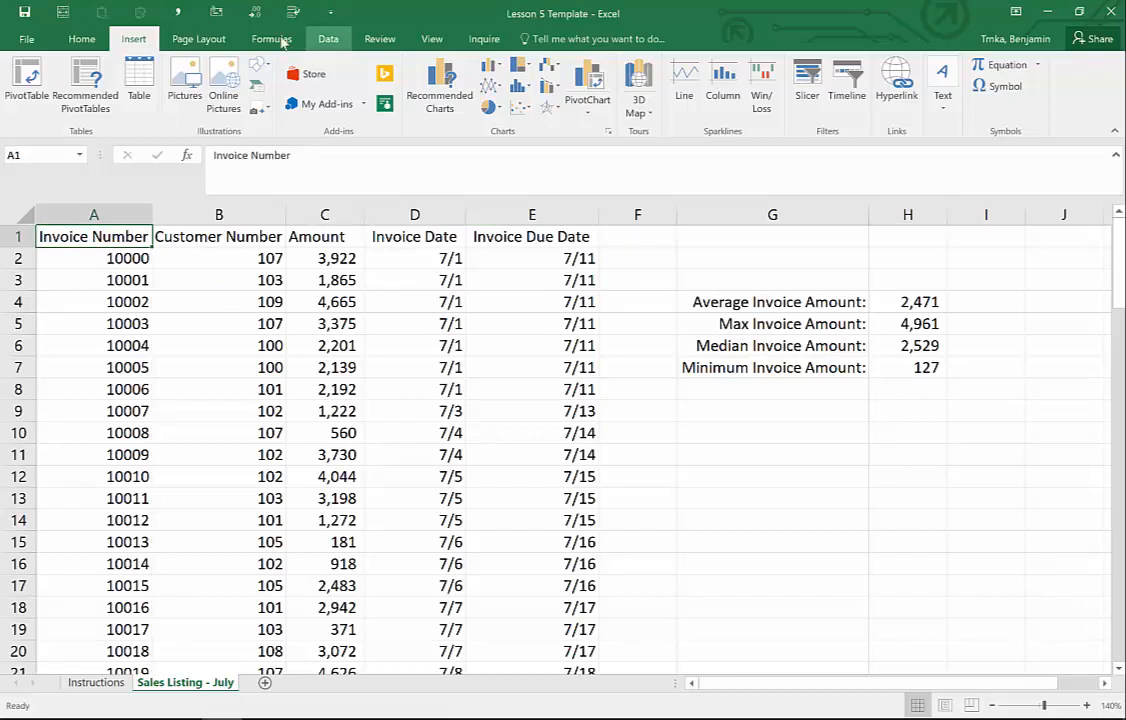
- Start a PivotTable from the Insert ribbon using the sales data A1:E98
{"action": "left_click", "coordinate": [83, 40]}
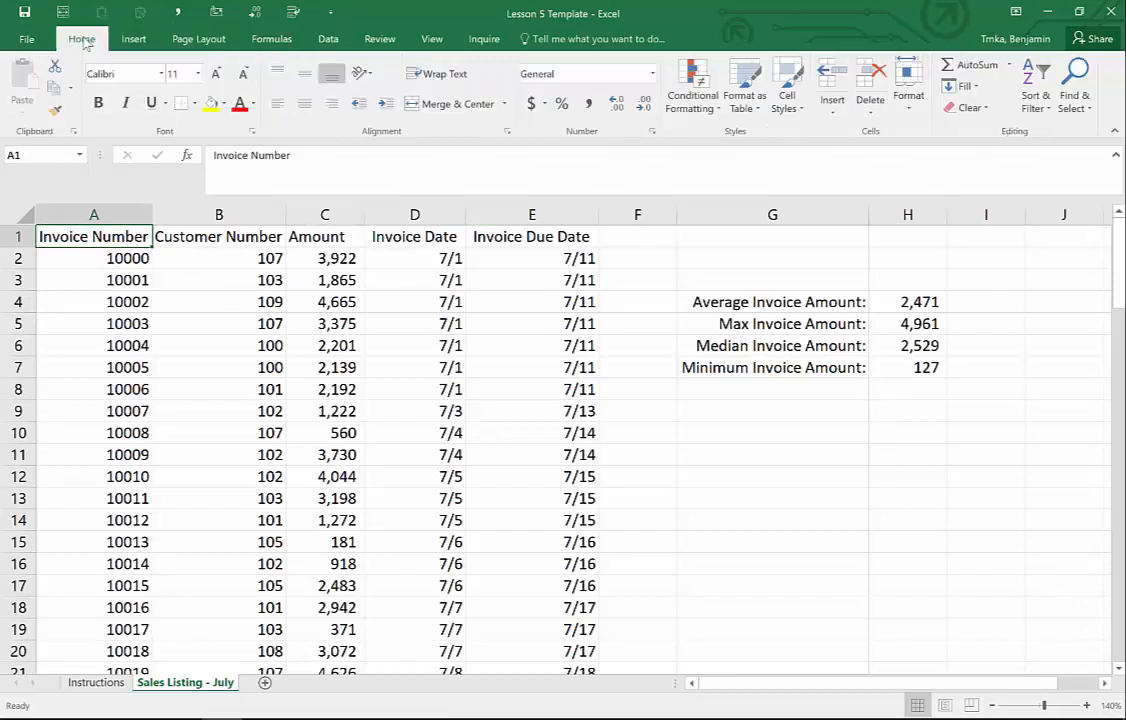
{"action": "left_click", "coordinate": [133, 42]}
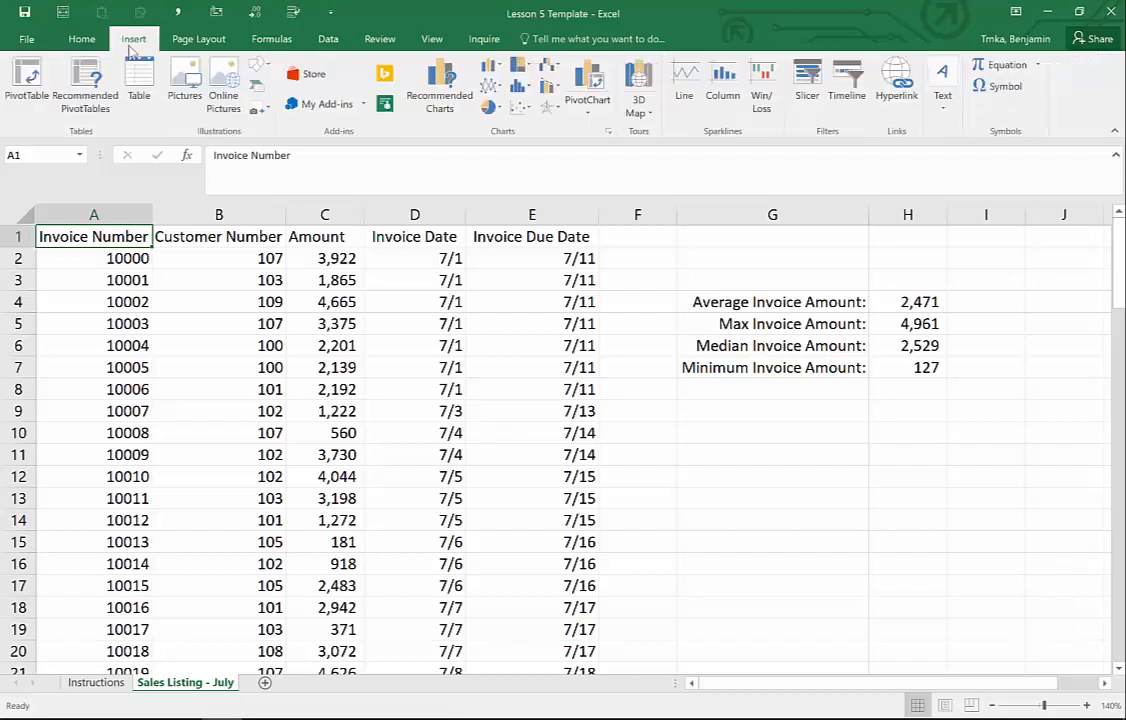
{"action": "left_click", "coordinate": [30, 80]}
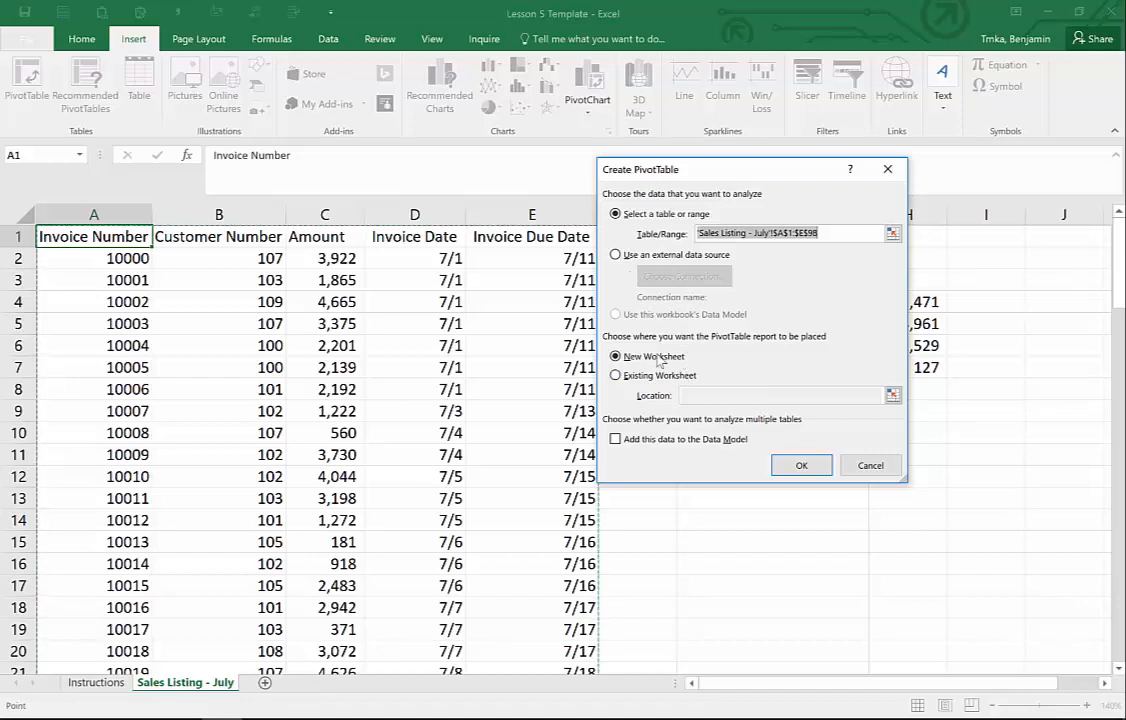
- Place the pivot table on a new Sheet2 with Customer Number (100–110) as row labels
{"action": "left_click", "coordinate": [805, 467]}
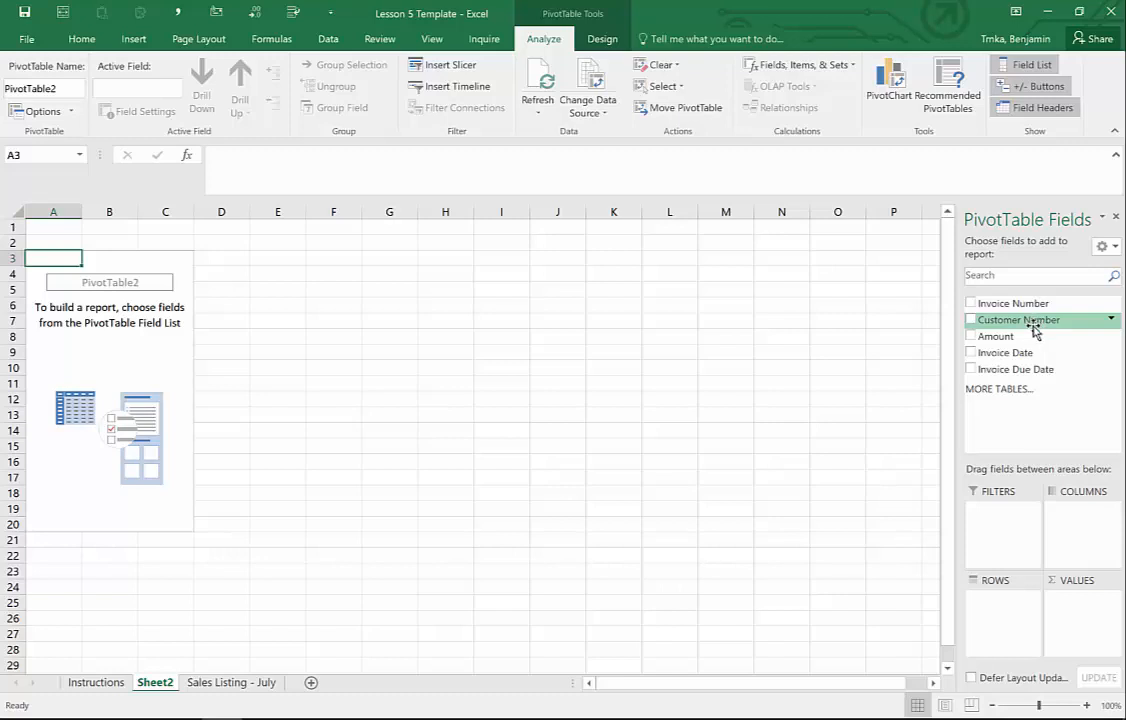
{"action": "left_click_drag", "start_coordinate": [1038, 328], "coordinate": [1009, 615]}
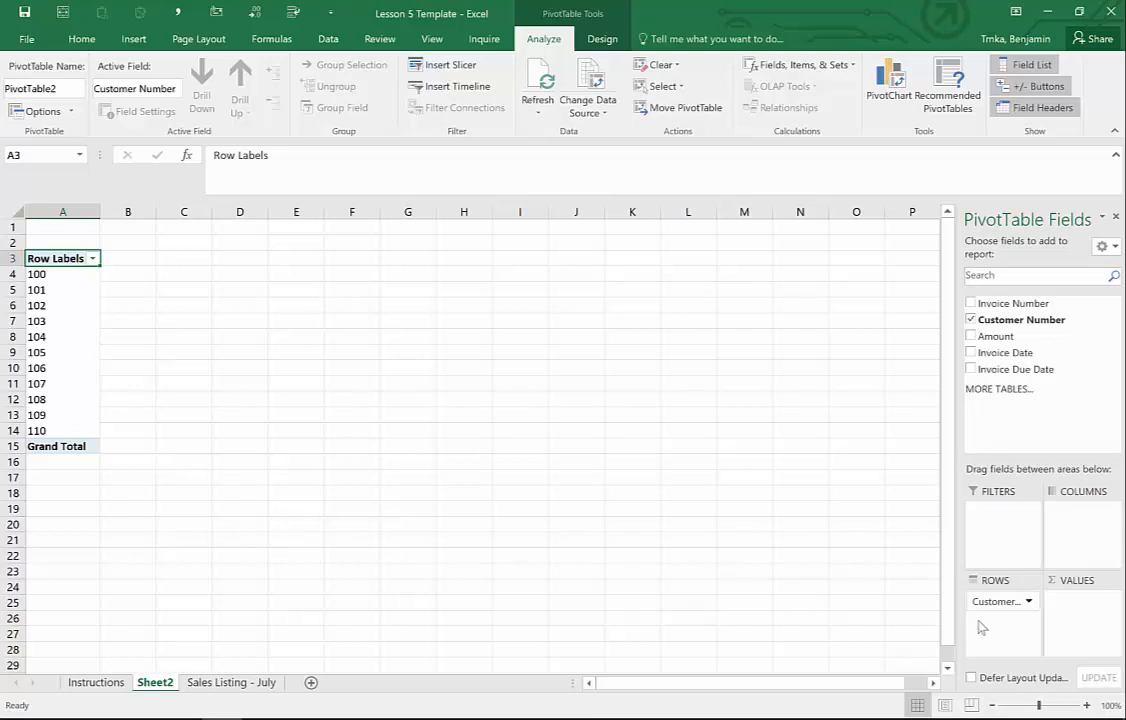
{"action": "left_click_drag", "start_coordinate": [990, 603], "coordinate": [1022, 616]}
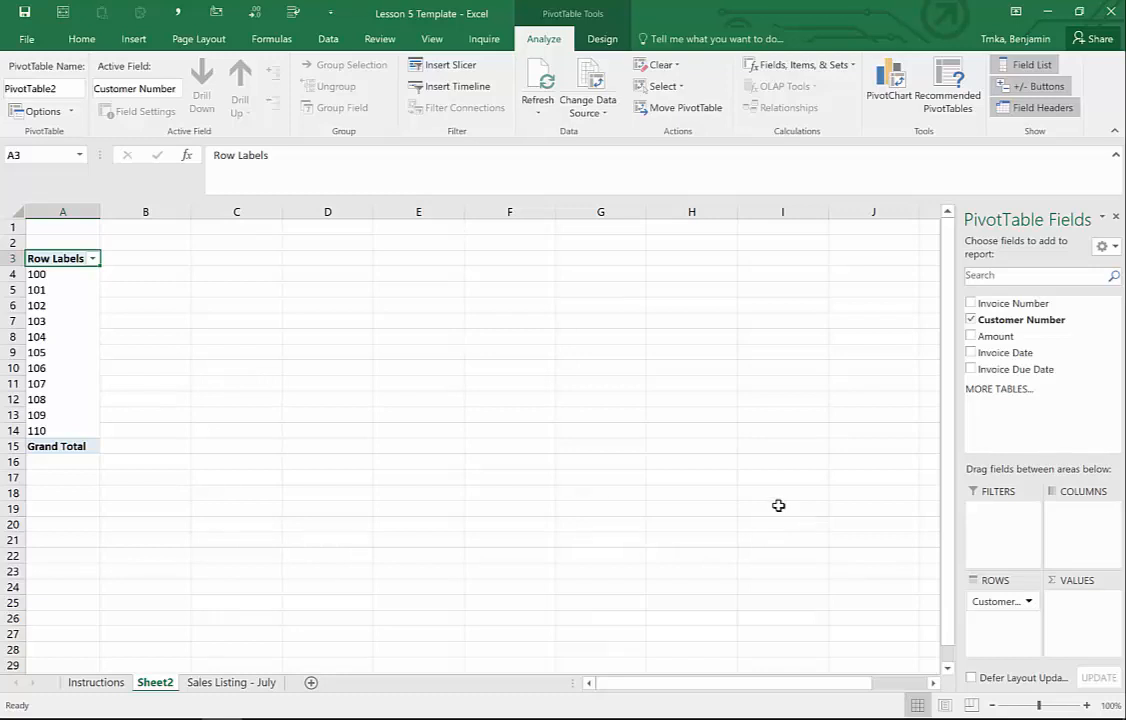
{"action": "left_click", "coordinate": [632, 398]}
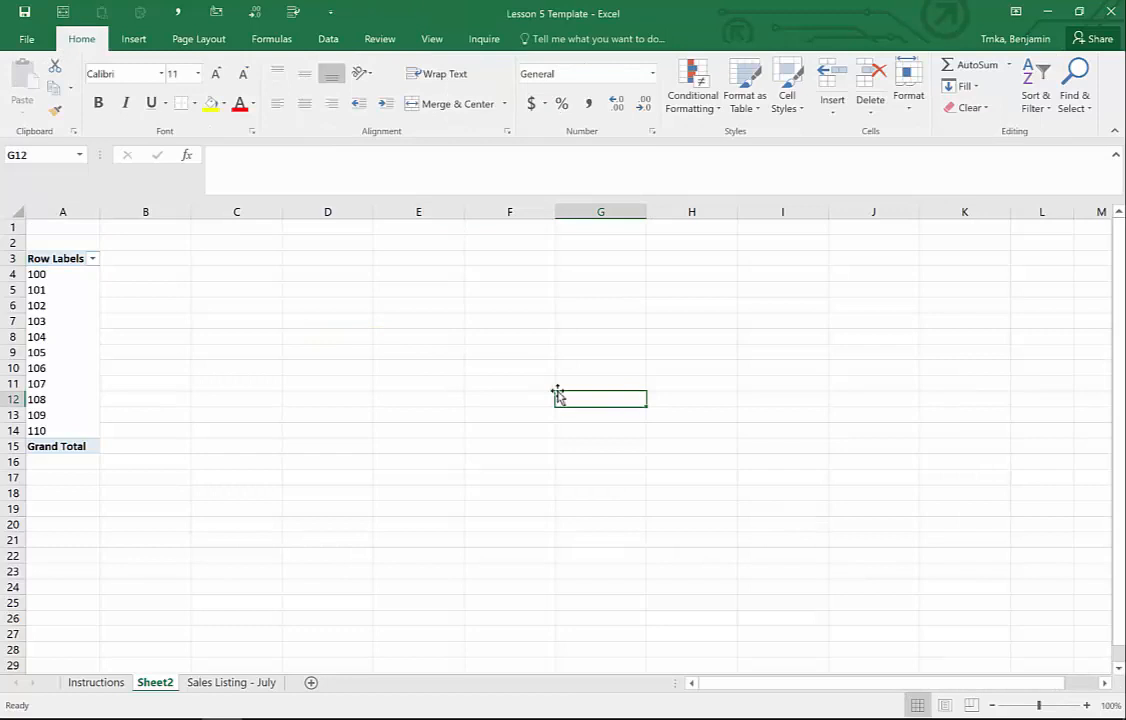
{"action": "left_click", "coordinate": [62, 307]}
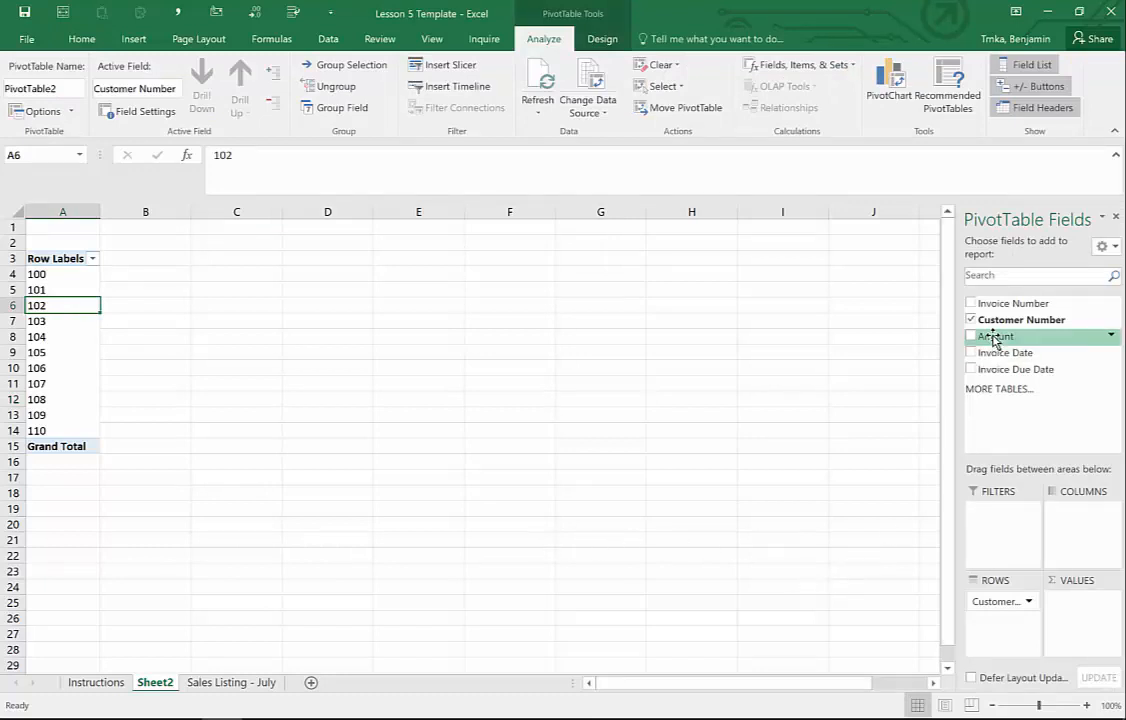
{"action": "left_click_drag", "start_coordinate": [993, 340], "coordinate": [1090, 617]}
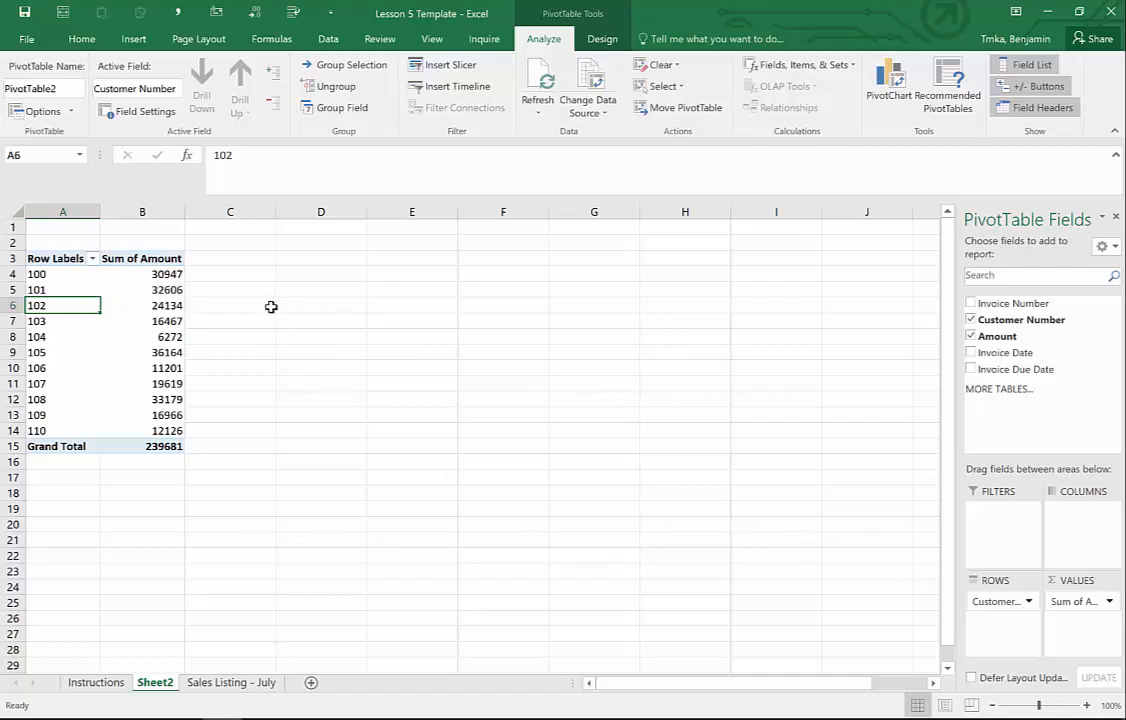
{"action": "key", "text": "Right"}
{"action": "key", "text": "Up"}
{"action": "key", "text": "Up"}
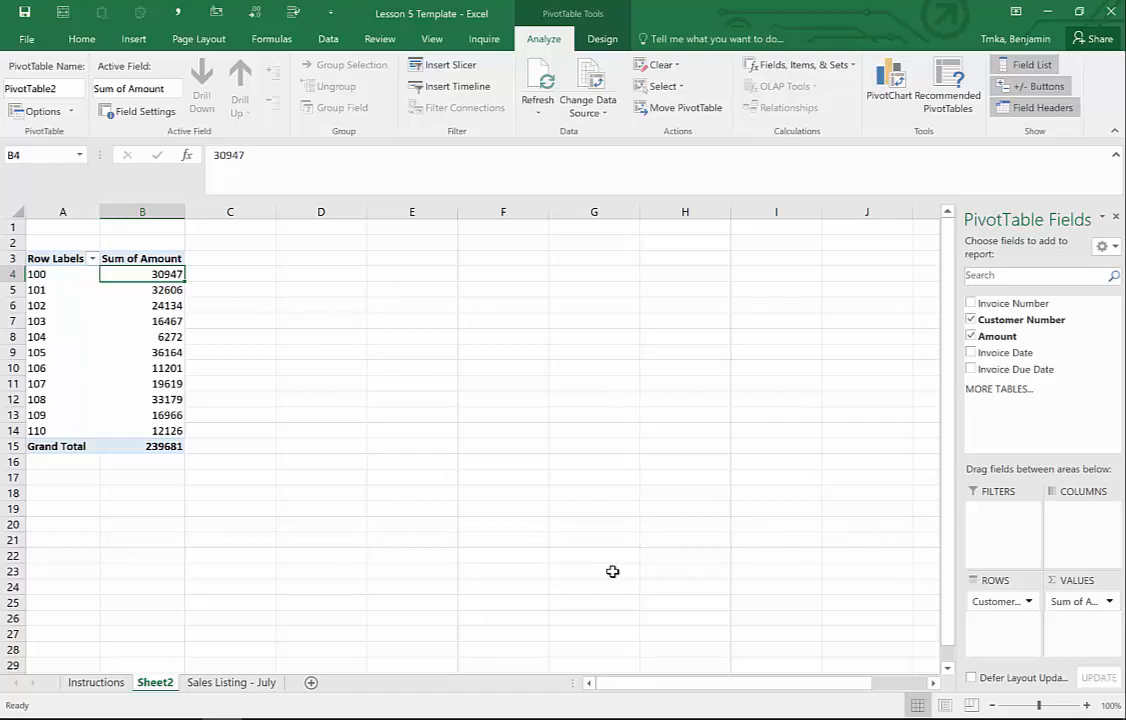
- Switch the Amount value field from Sum to Average, giving a Grand Total of 2470.938144
{"action": "left_click", "coordinate": [1110, 602]}
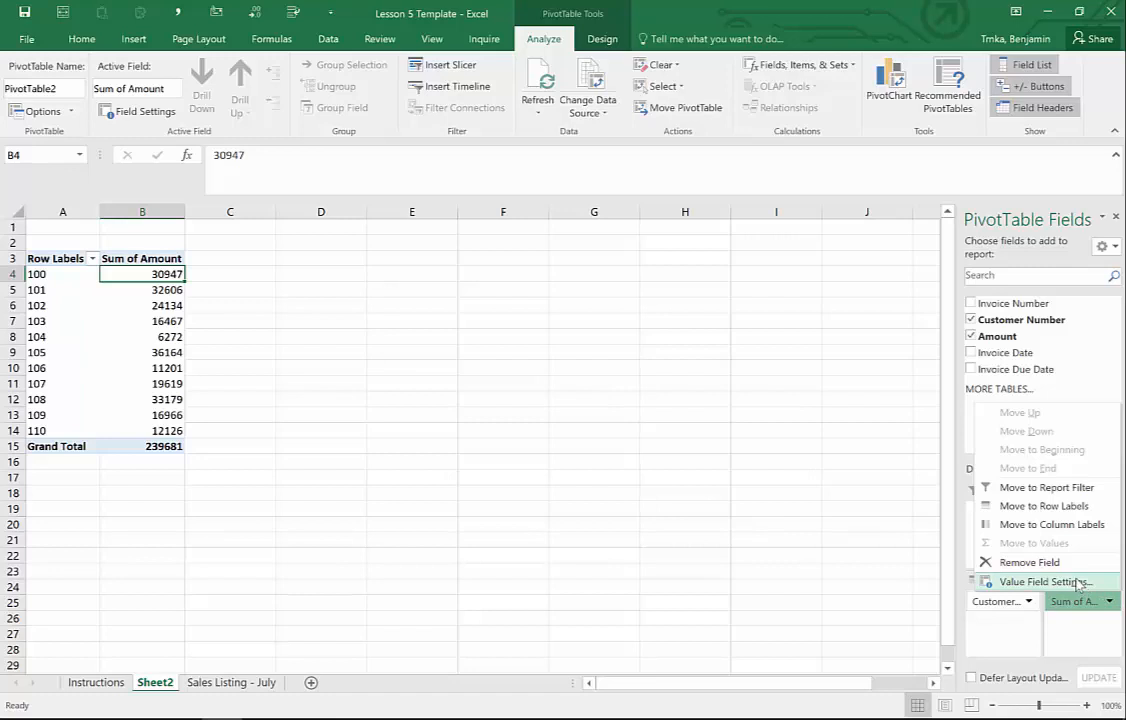
{"action": "left_click", "coordinate": [1040, 582]}
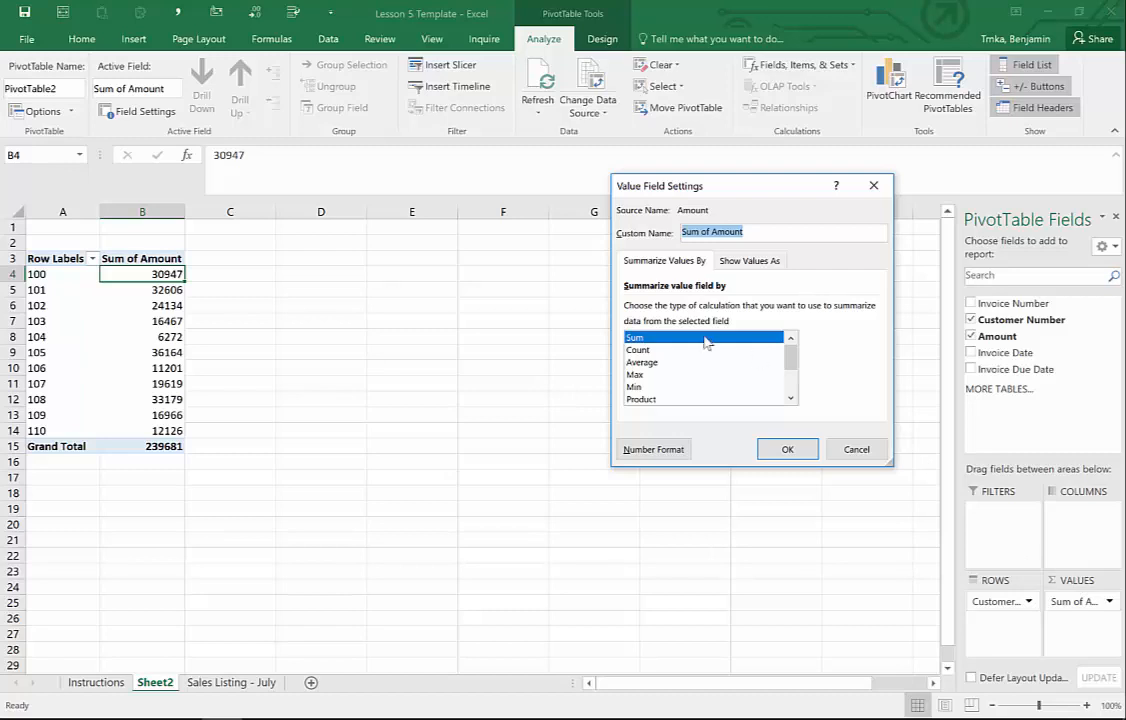
{"action": "left_click", "coordinate": [645, 350]}
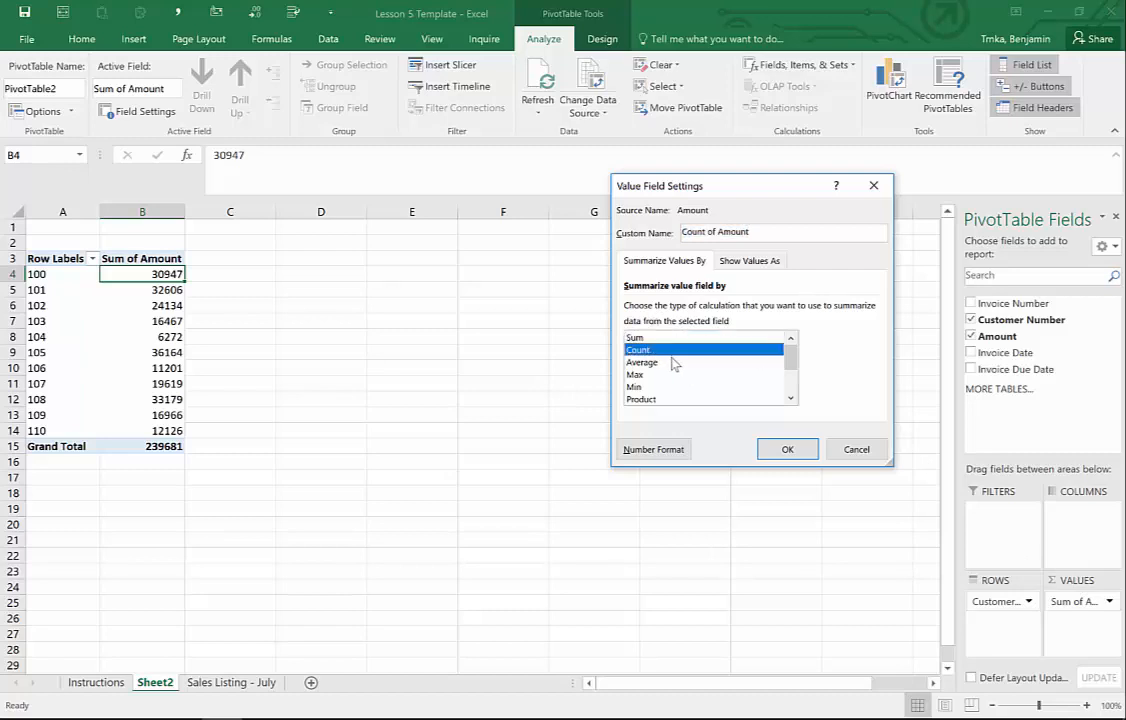
{"action": "left_click", "coordinate": [648, 362]}
{"action": "left_click", "coordinate": [650, 374]}
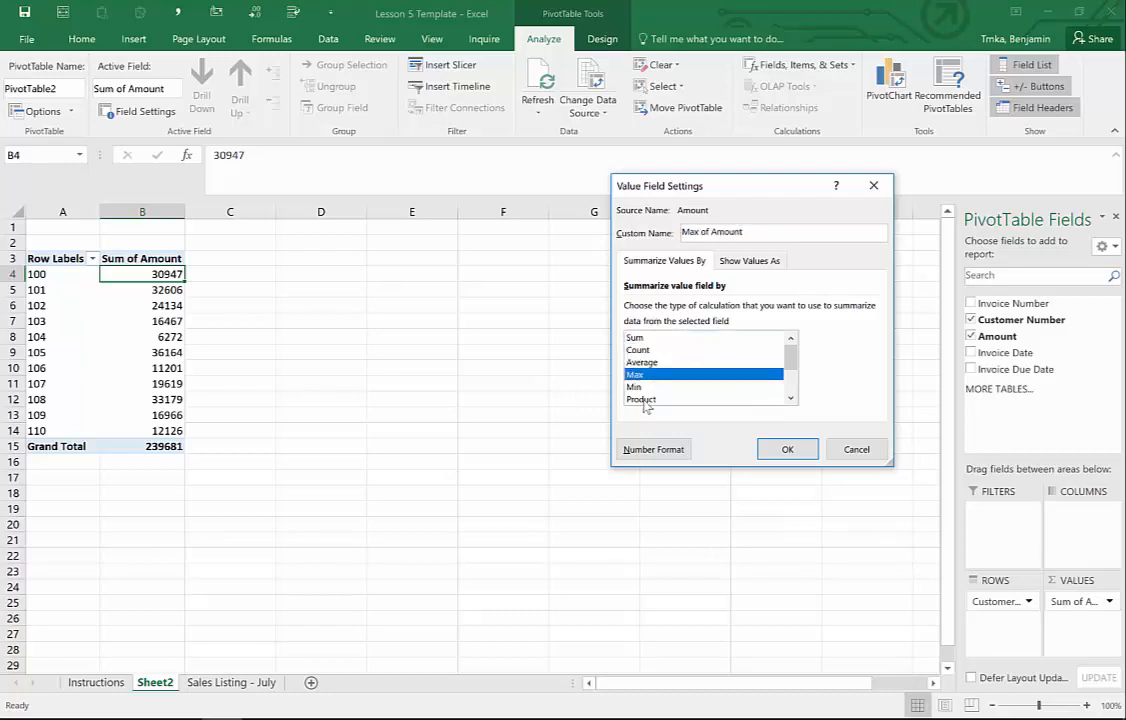
{"action": "key", "text": "Down"}
{"action": "key", "text": "Down"}
{"action": "left_click", "coordinate": [636, 366]}
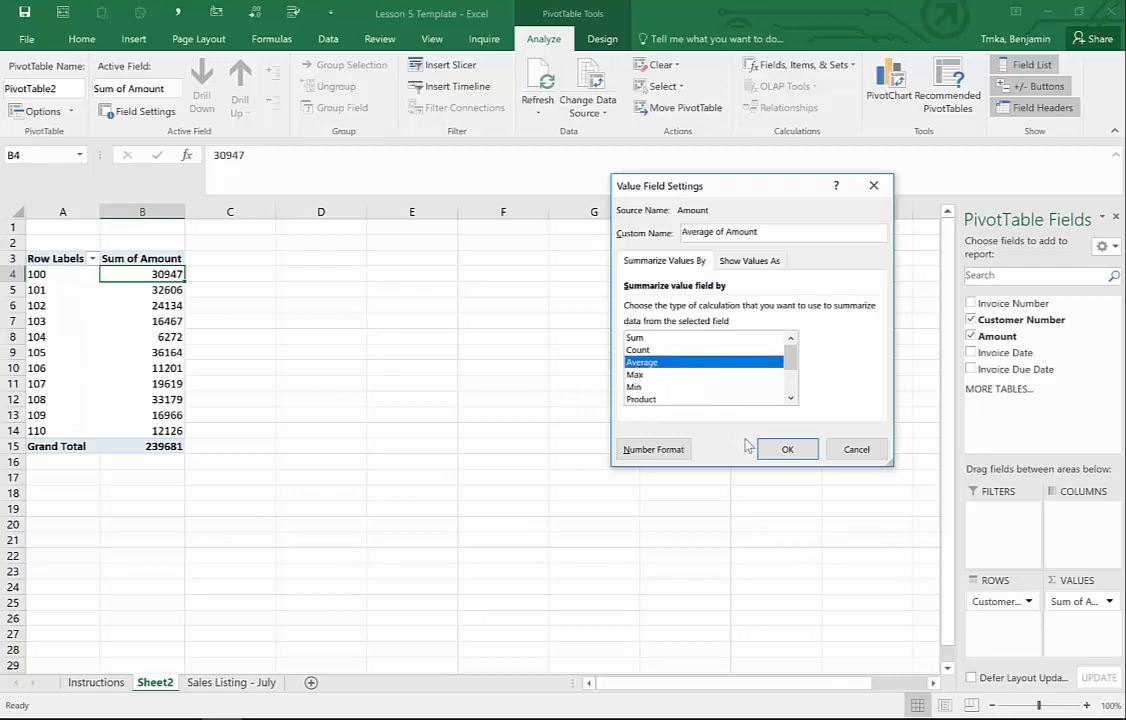
{"action": "left_click", "coordinate": [795, 452]}
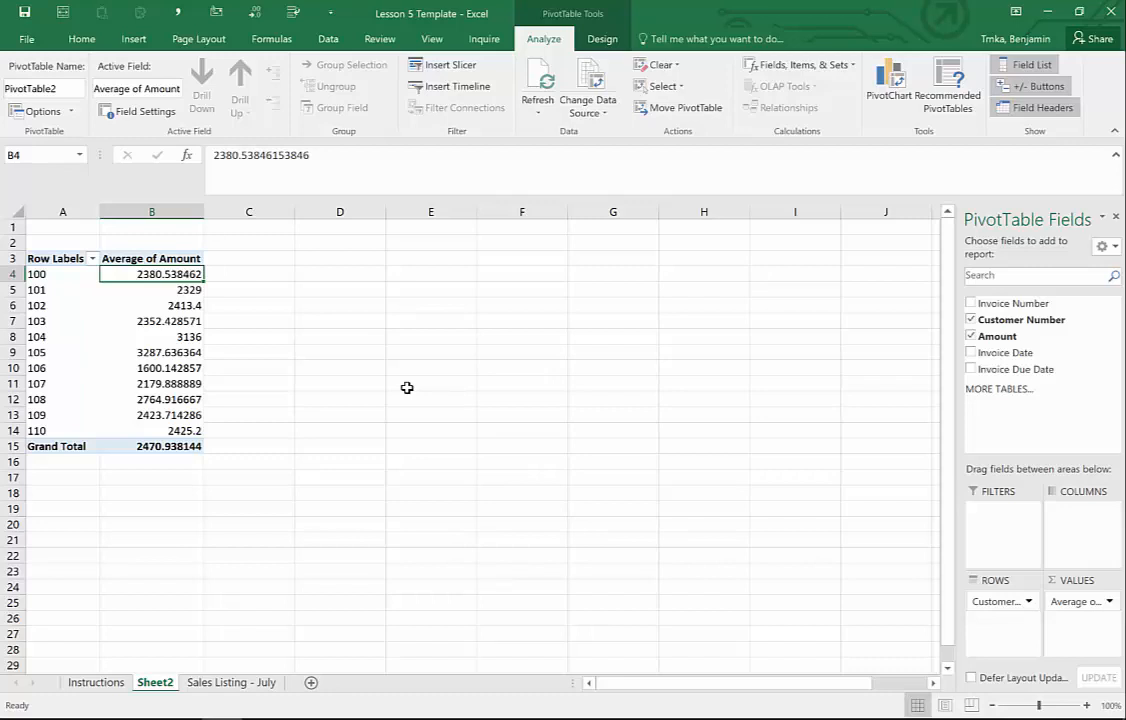
{"action": "key", "text": "ctrl+shift+Down"}
- Apply Comma Style to the pivot averages and remove both decimal places, e.g. 2,381
{"action": "left_click", "coordinate": [82, 38]}
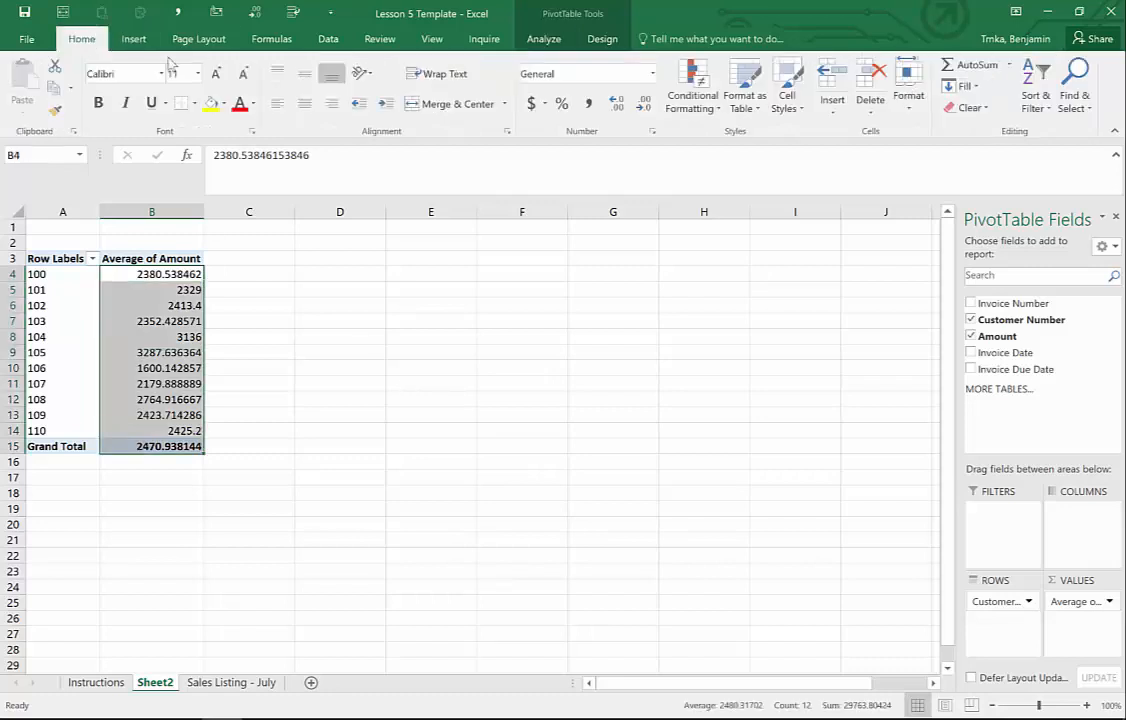
{"action": "left_click", "coordinate": [590, 108]}
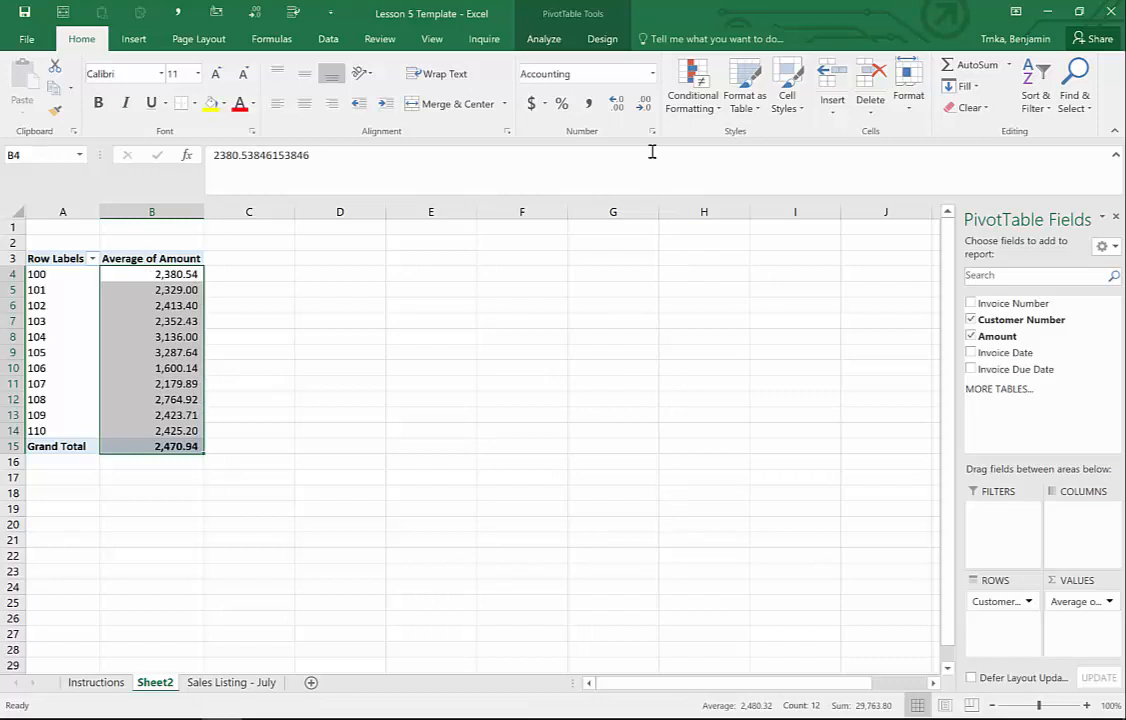
{"action": "left_click", "coordinate": [645, 106]}
{"action": "left_click", "coordinate": [645, 106]}
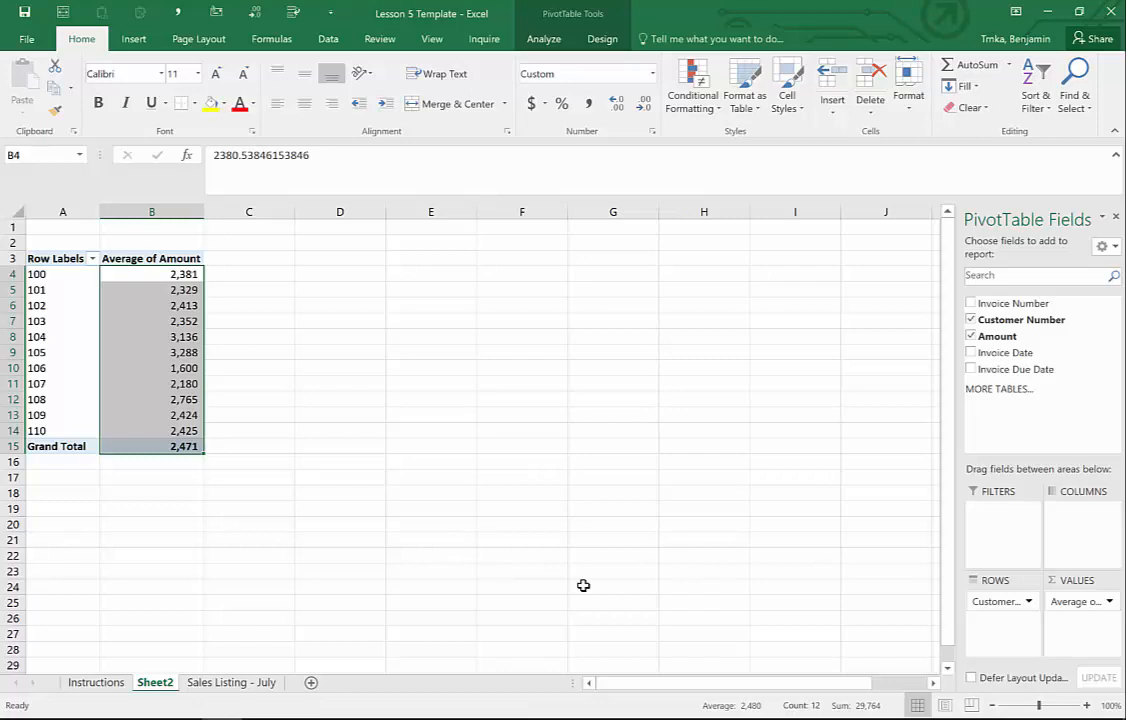
- Select the pivot table rows from the headings down to customer 110
{"action": "left_click", "coordinate": [268, 333]}
{"action": "left_click_drag", "start_coordinate": [60, 275], "coordinate": [167, 450]}
{"action": "left_click_drag", "start_coordinate": [64, 258], "coordinate": [147, 428]}
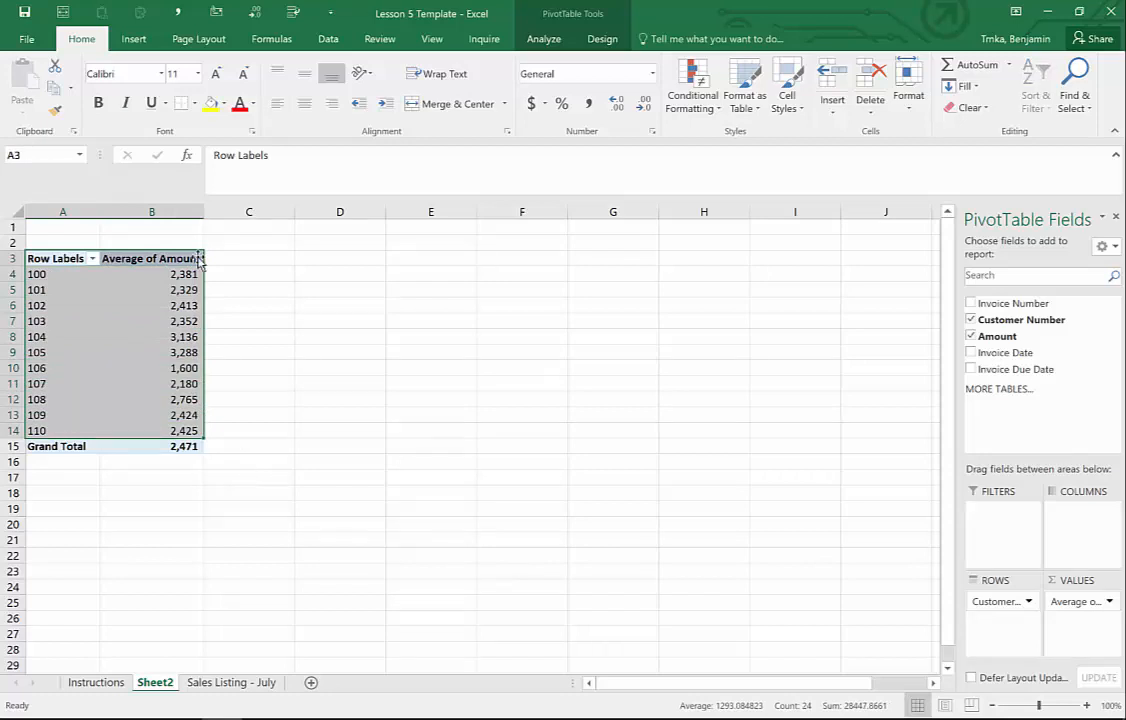
- Insert a clustered column pivot chart of average amount for customers 100 to 110
{"action": "left_click", "coordinate": [136, 39]}
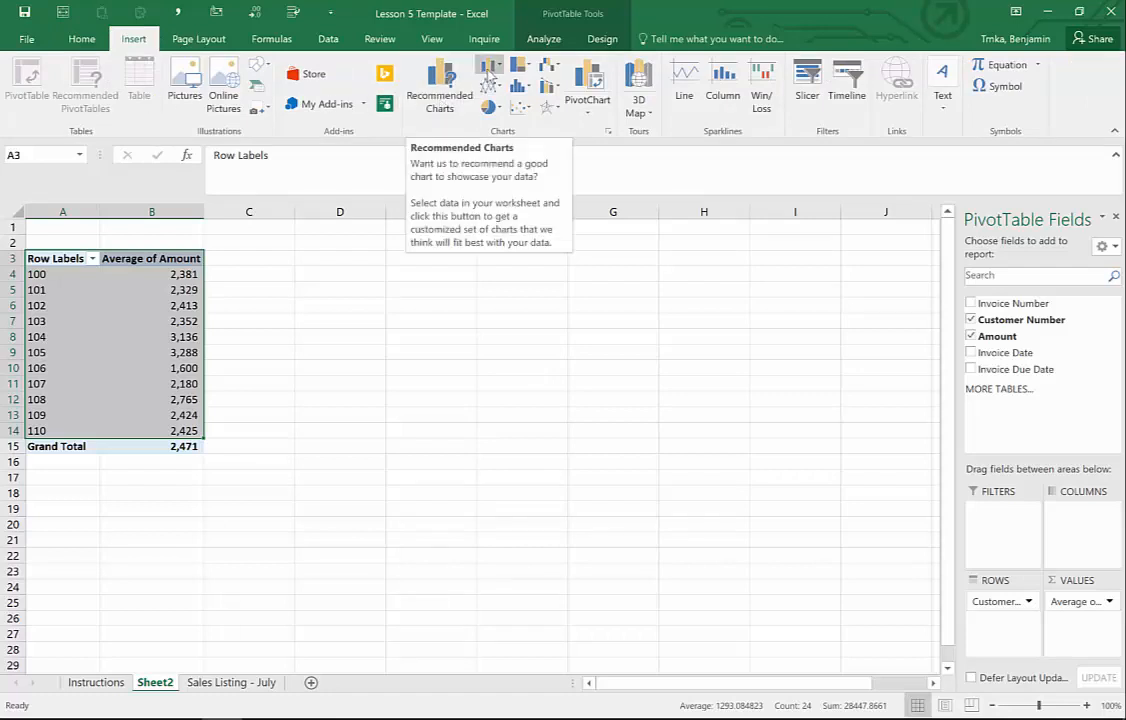
{"action": "left_click", "coordinate": [438, 88]}
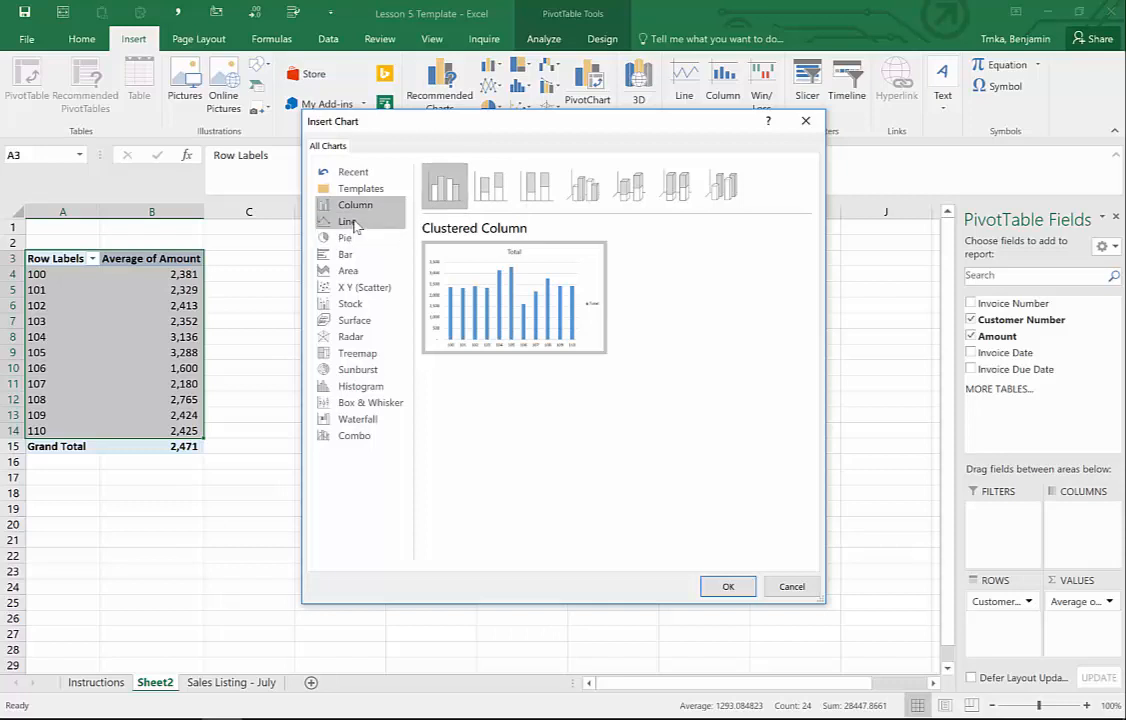
{"action": "left_click", "coordinate": [352, 222]}
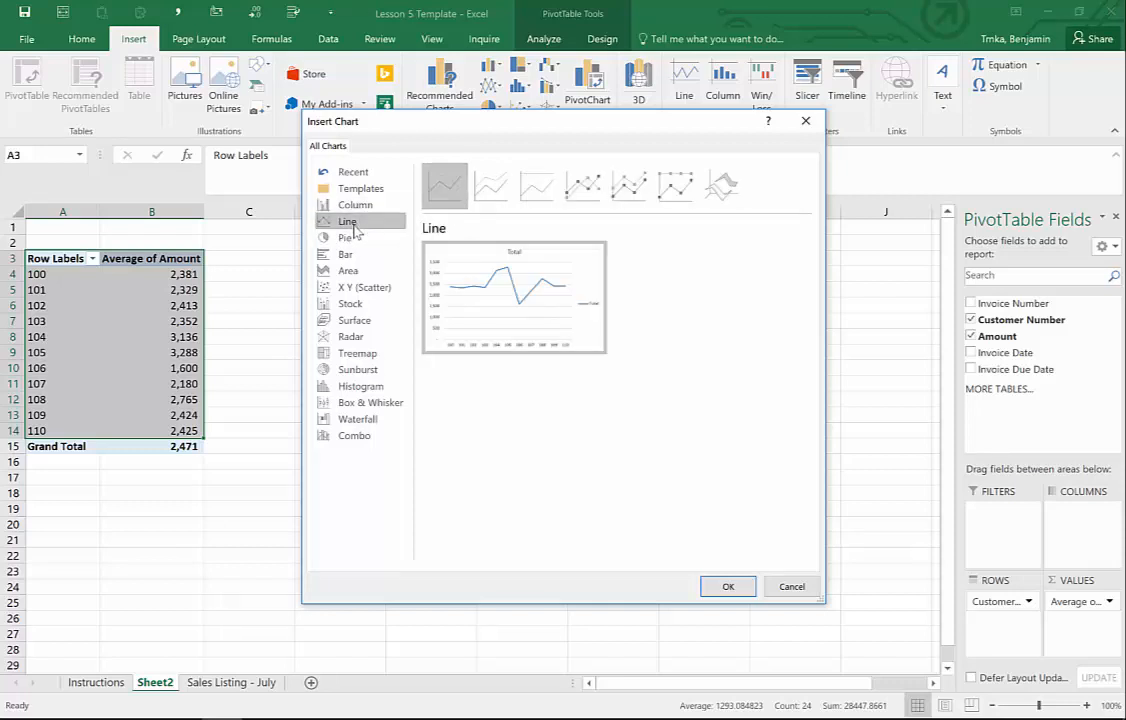
{"action": "left_click", "coordinate": [356, 238]}
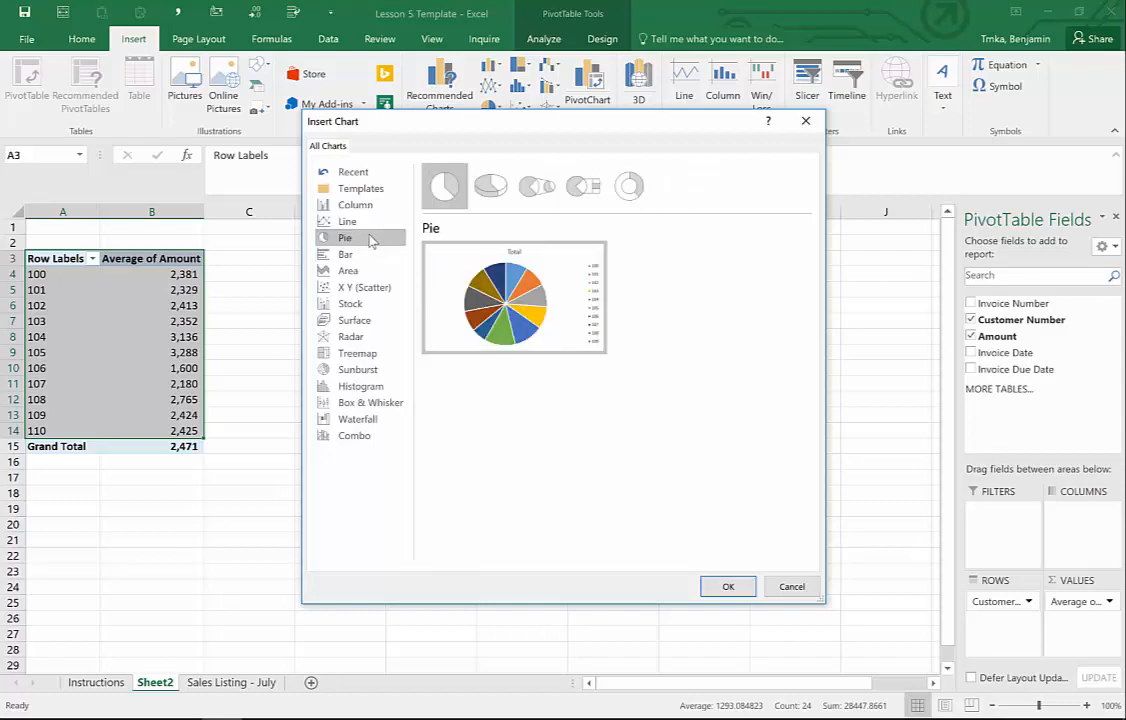
{"action": "left_click", "coordinate": [358, 254]}
{"action": "left_click", "coordinate": [364, 271]}
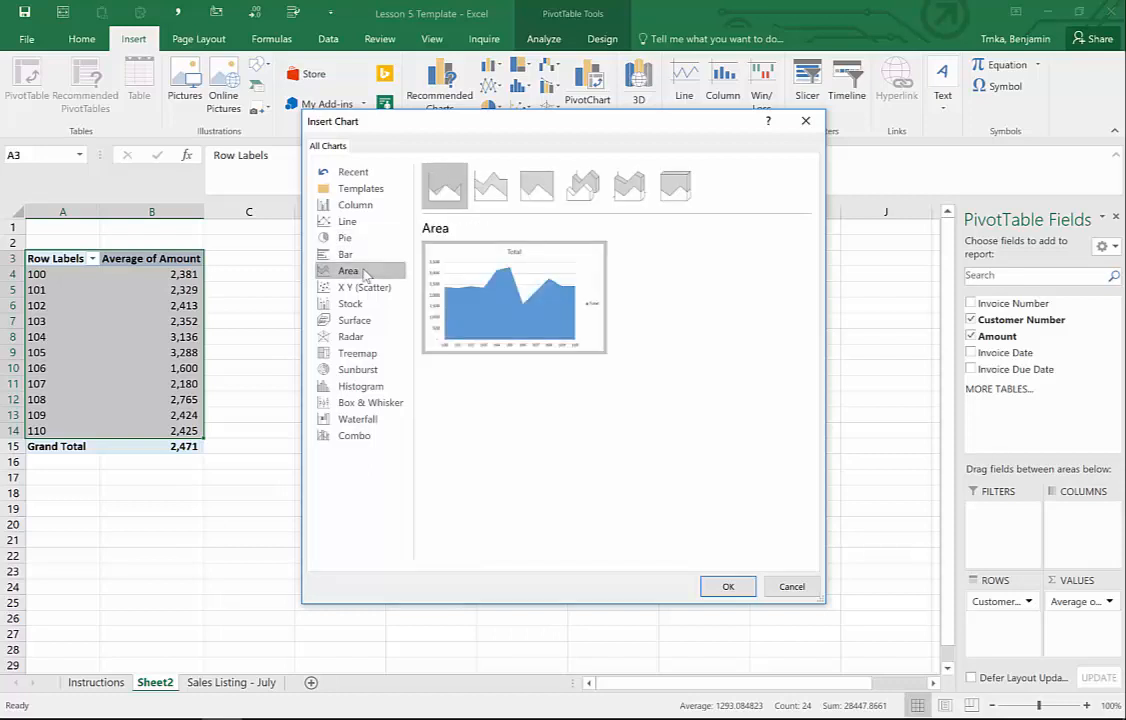
{"action": "left_click", "coordinate": [345, 205]}
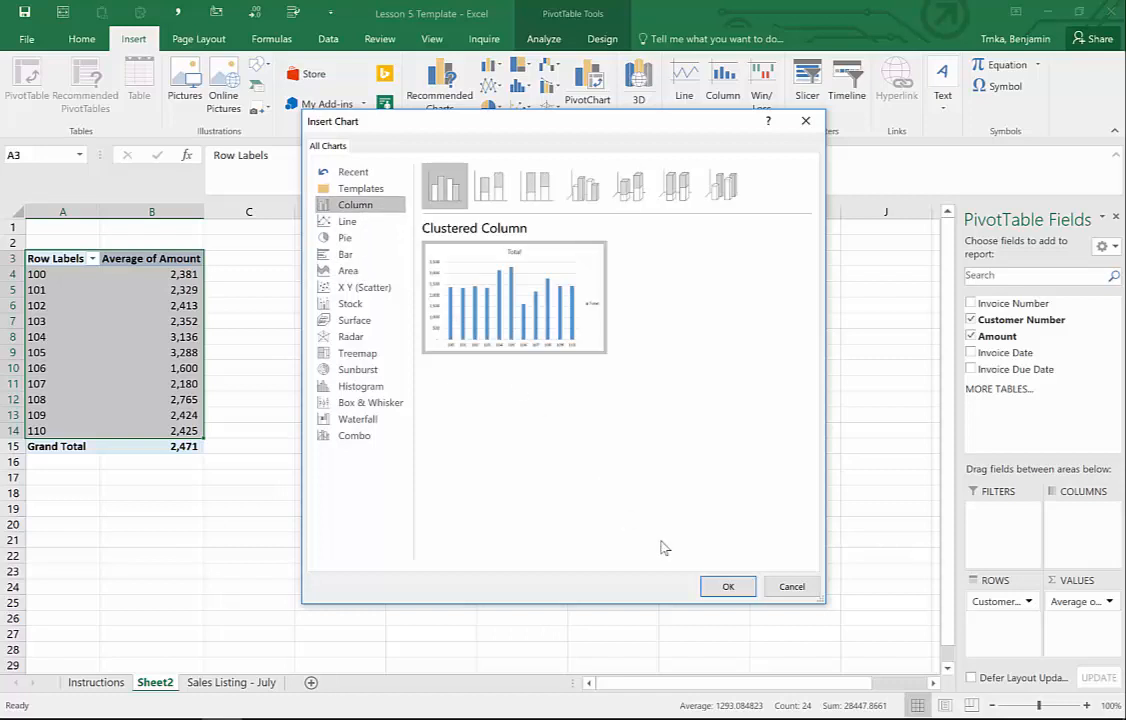
{"action": "left_click", "coordinate": [722, 588]}
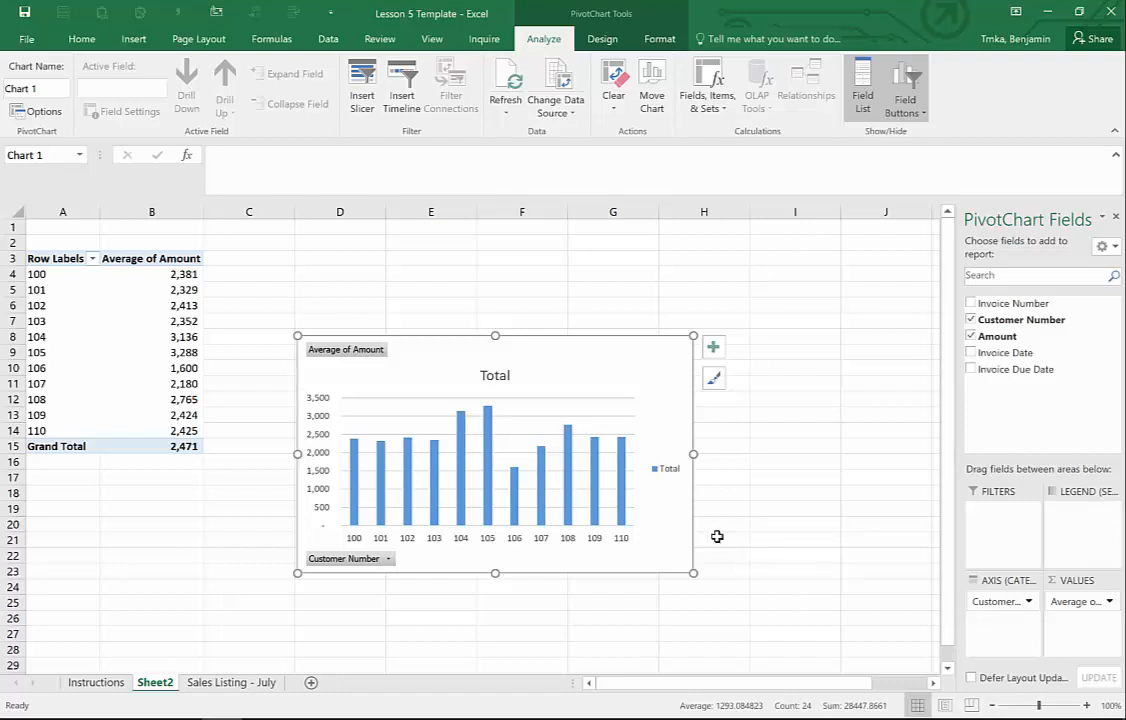
- Return to the Instructions sheet and move through the shortcut rows in column A
{"action": "left_click", "coordinate": [103, 684]}
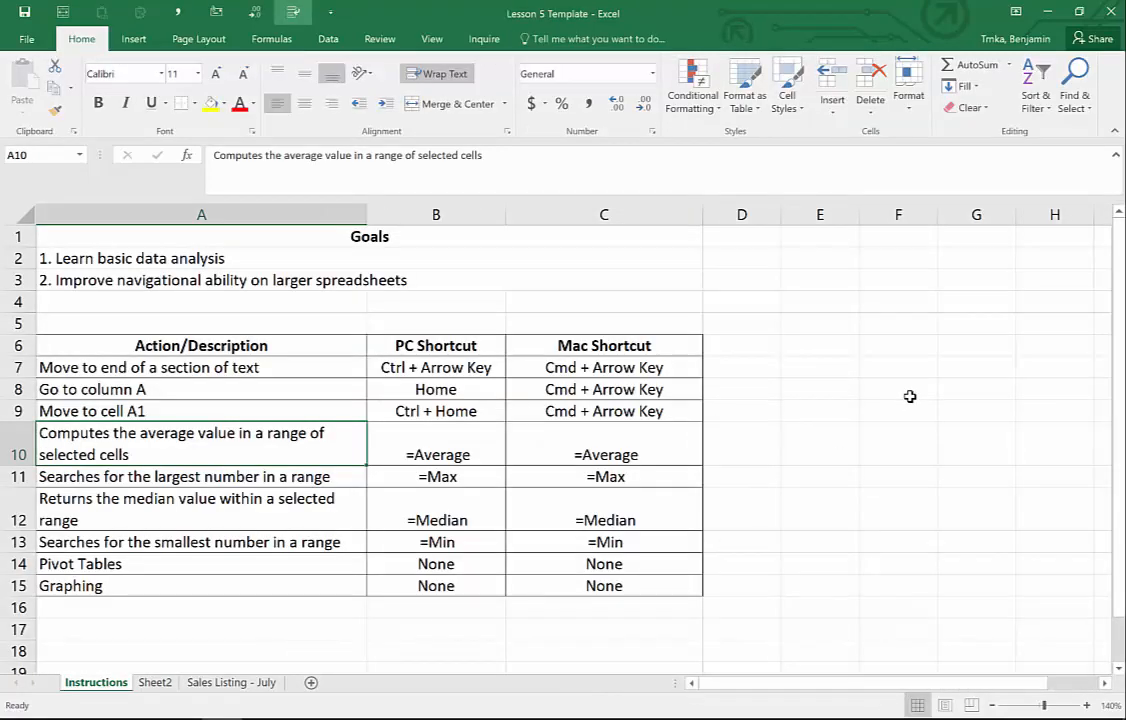
{"action": "key", "text": "Up"}
{"action": "key", "text": "Up"}
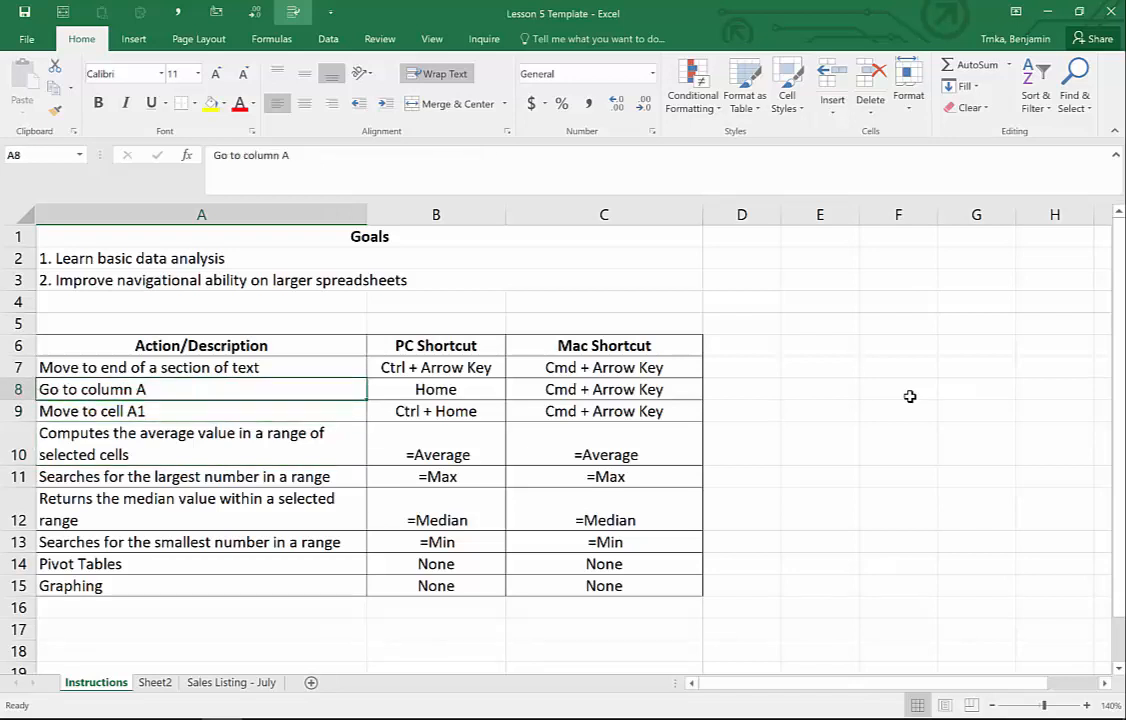
{"action": "key", "text": "Down"}
{"action": "key", "text": "Down"}
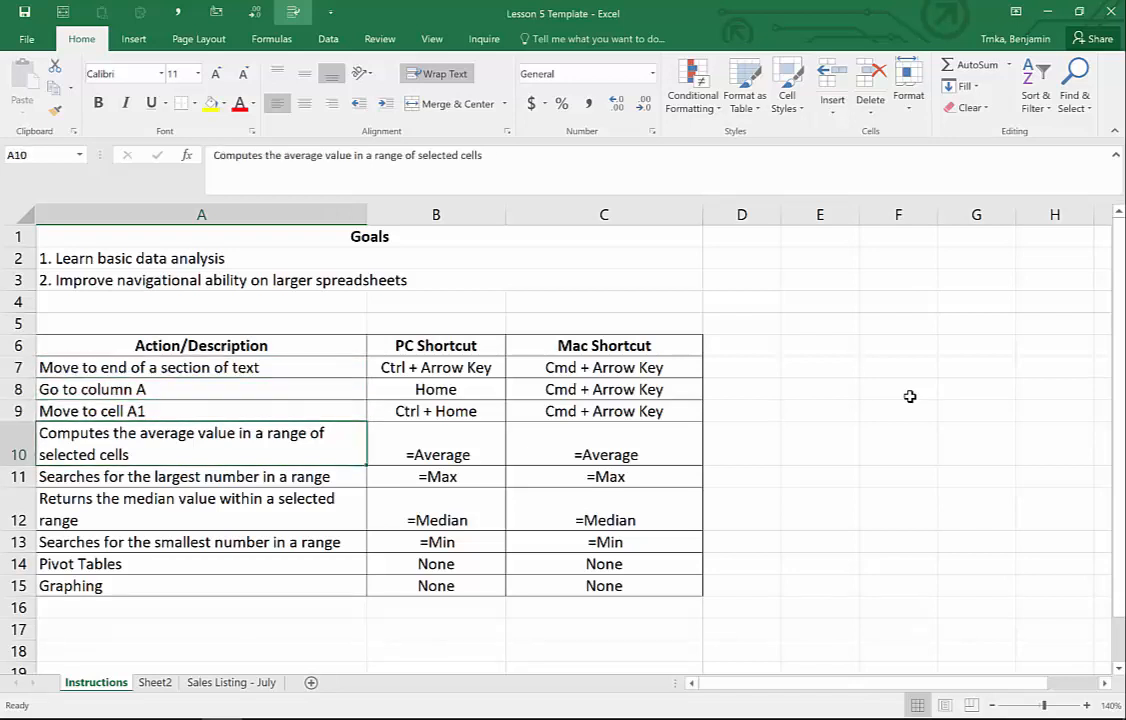
{"action": "key", "text": "Down"}
{"action": "key", "text": "Down"}
{"action": "key", "text": "Down"}
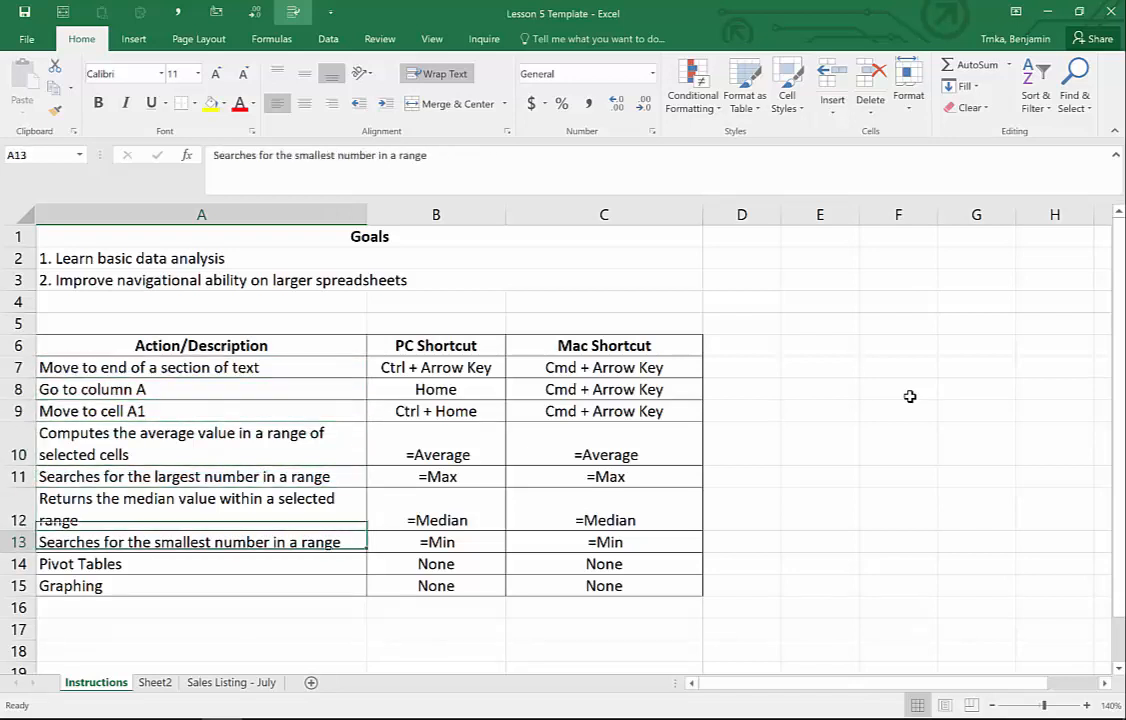
{"action": "key", "text": "Down"}
{"action": "key", "text": "Down"}
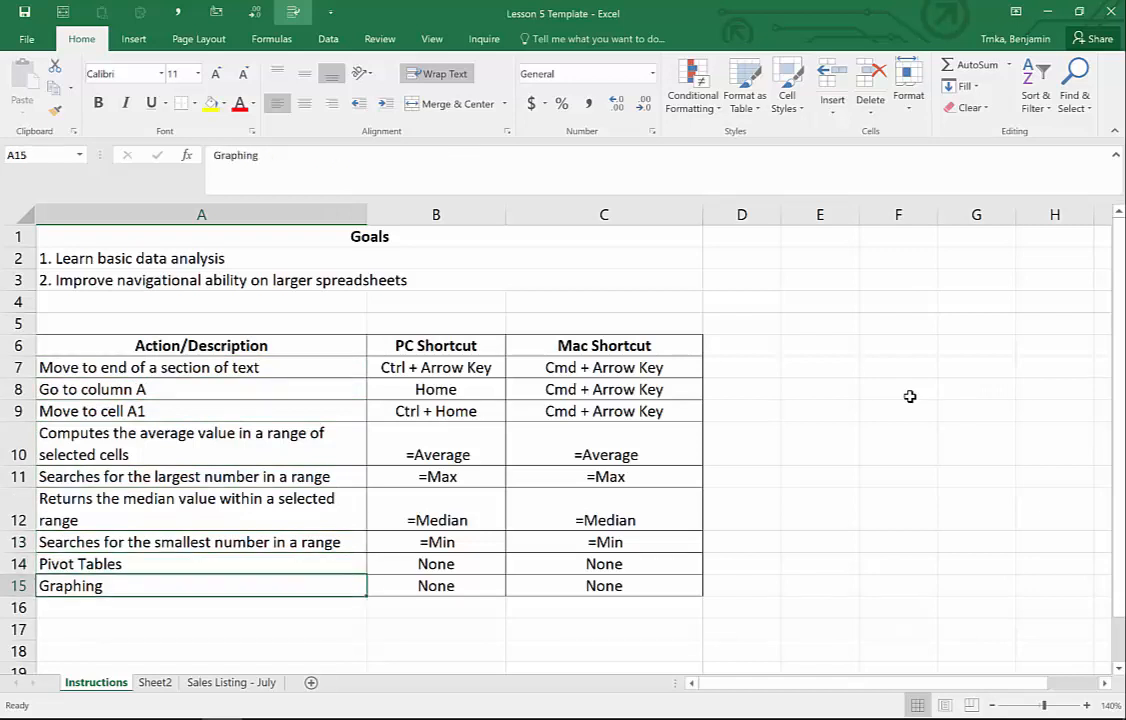